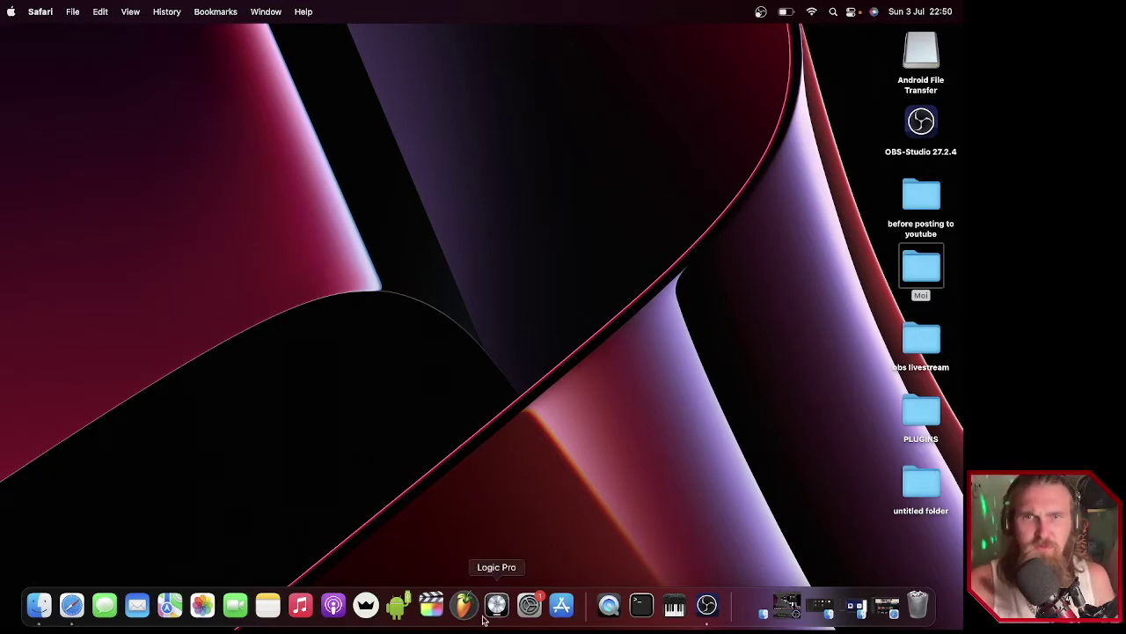
Search Google for 'blackhole' in Safari and open the Existential Audio BlackHole result.
click(72, 603)
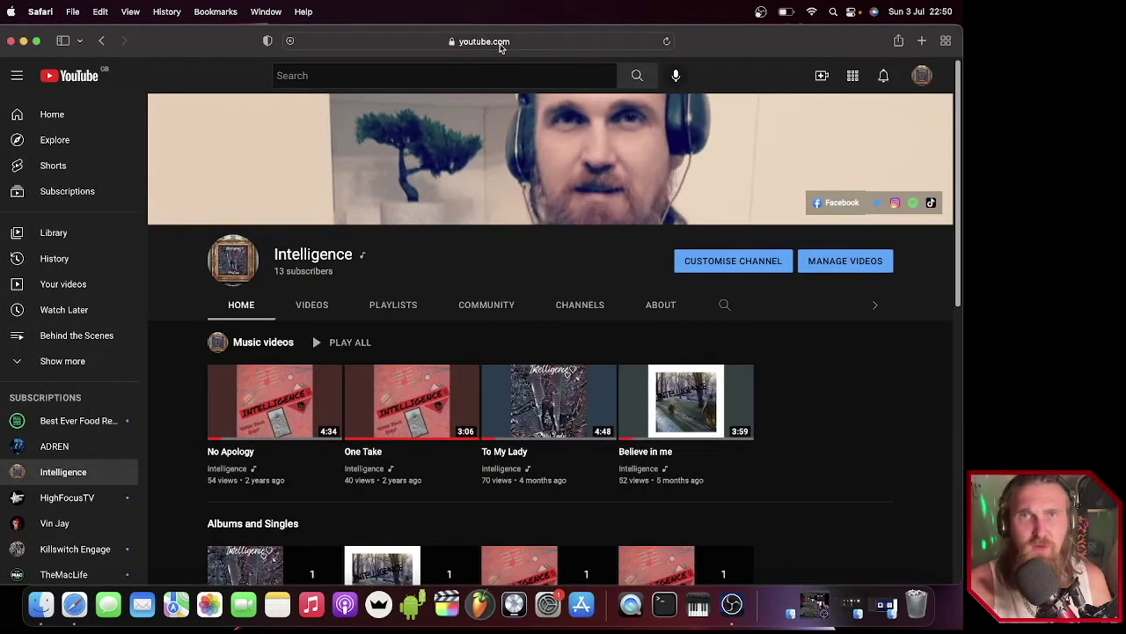
click(498, 43)
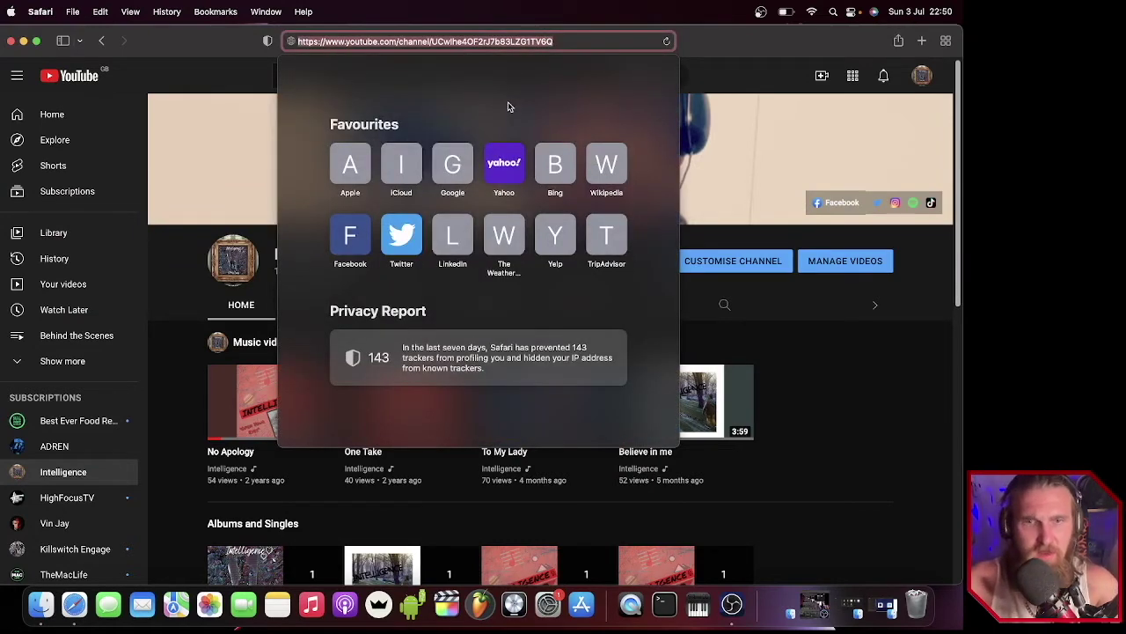
text(blackhole)
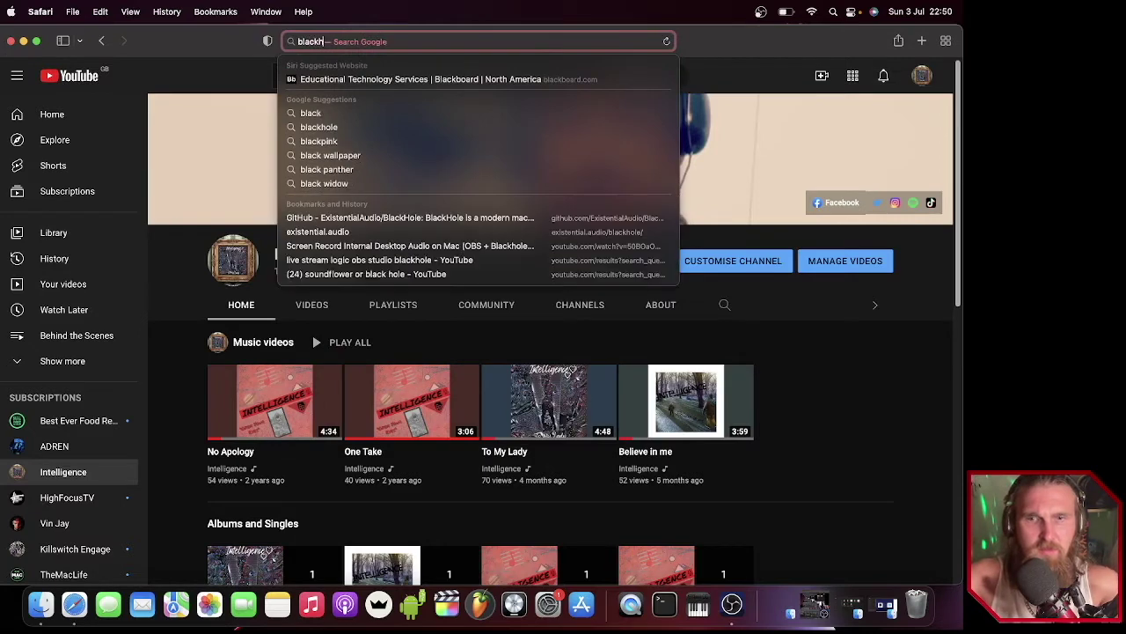
key(Return)
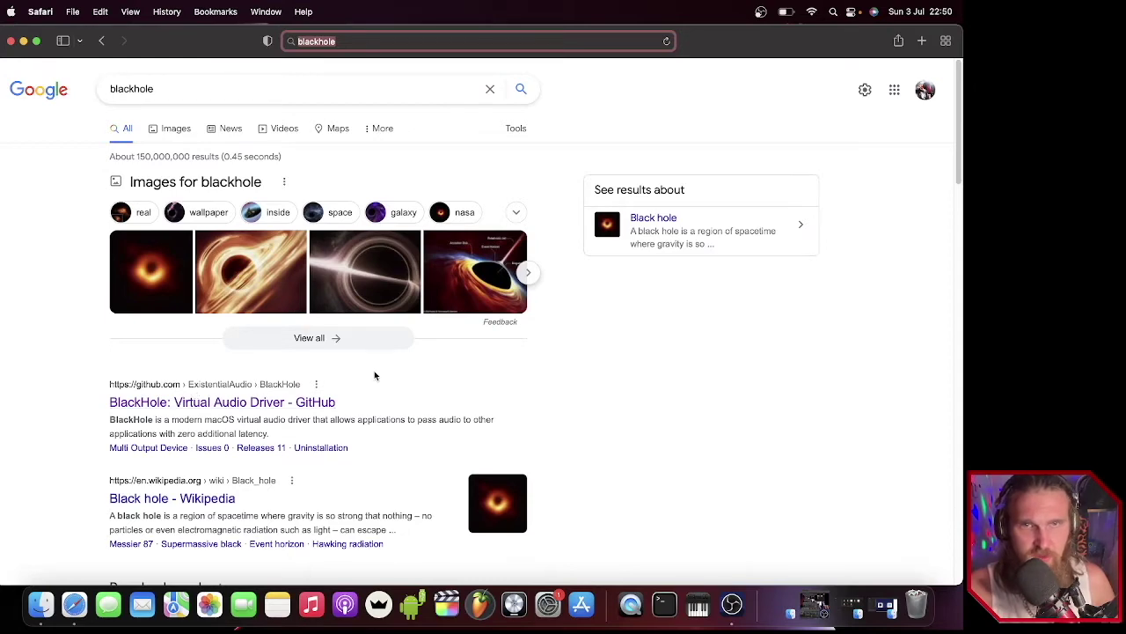
click(398, 411)
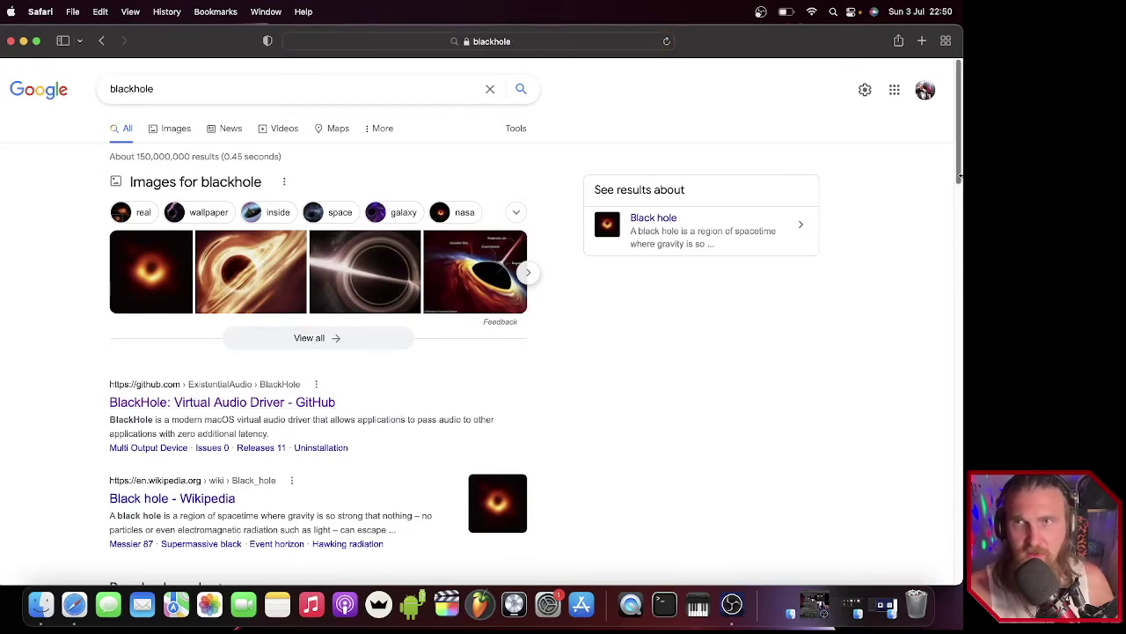
scroll(960, 180, down, 10)
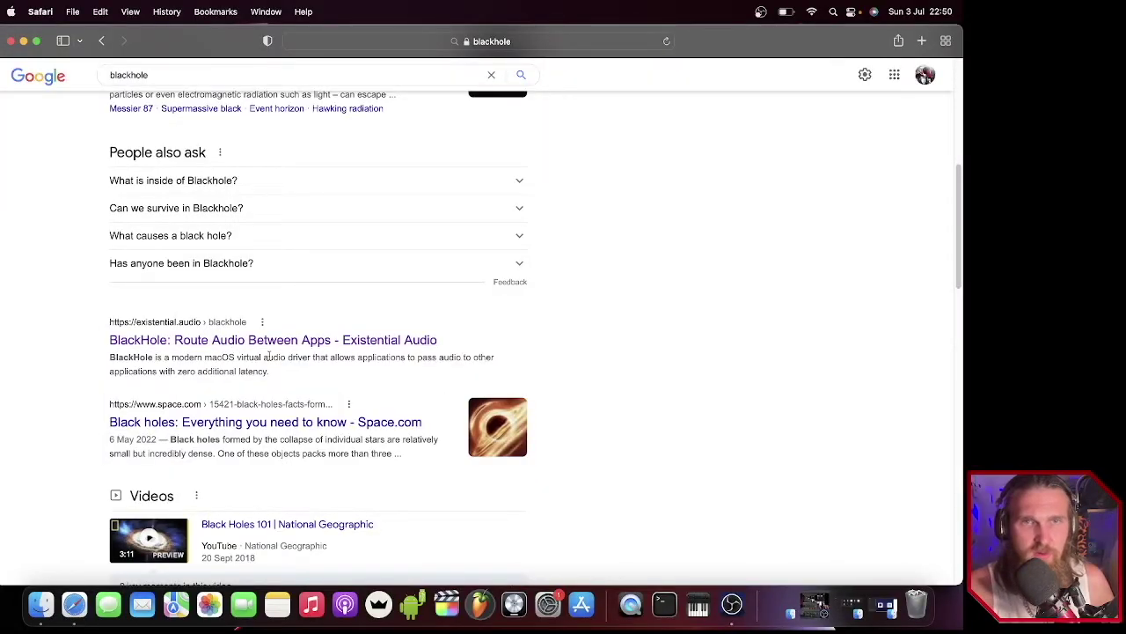
click(262, 345)
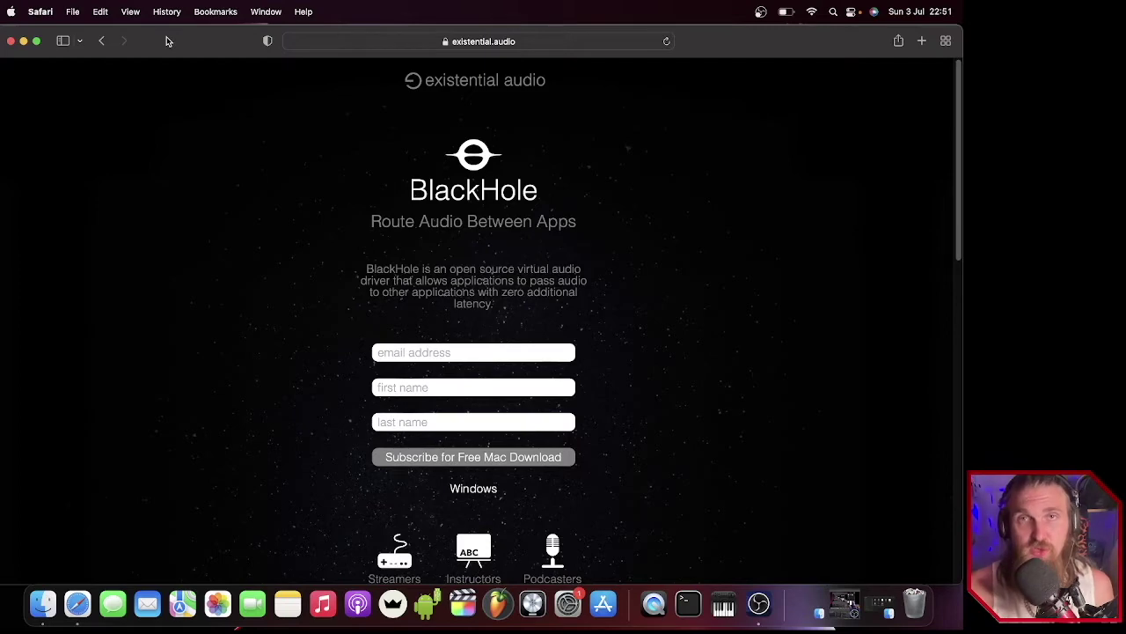
Put away Safari and the Finder window, then launch OBS Studio 27.2.4 from its disk image.
click(24, 41)
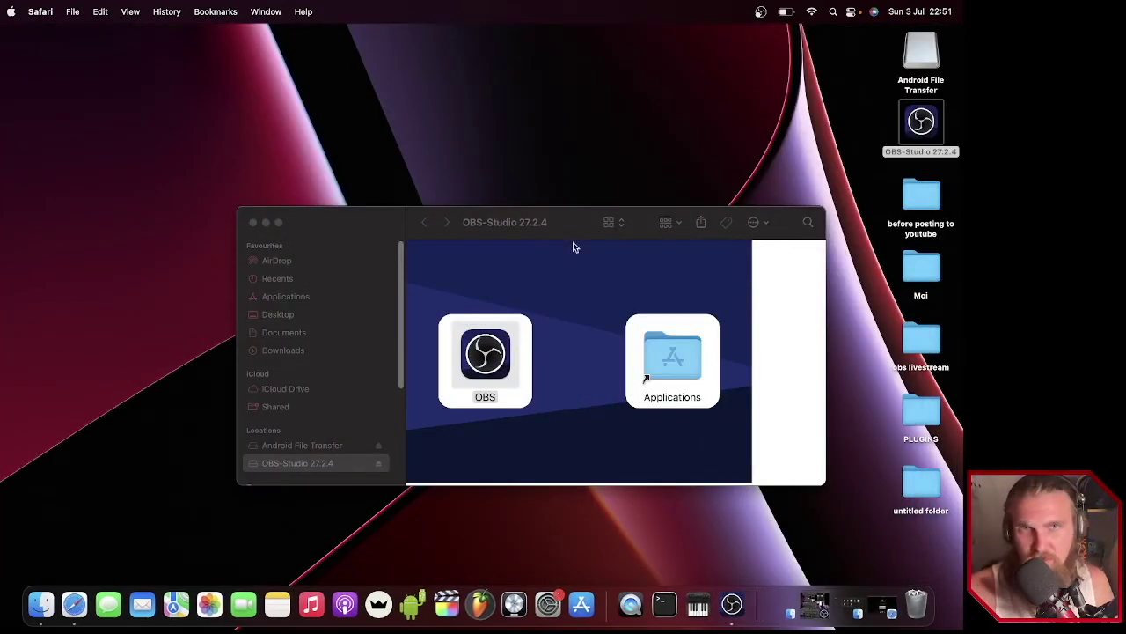
click(265, 222)
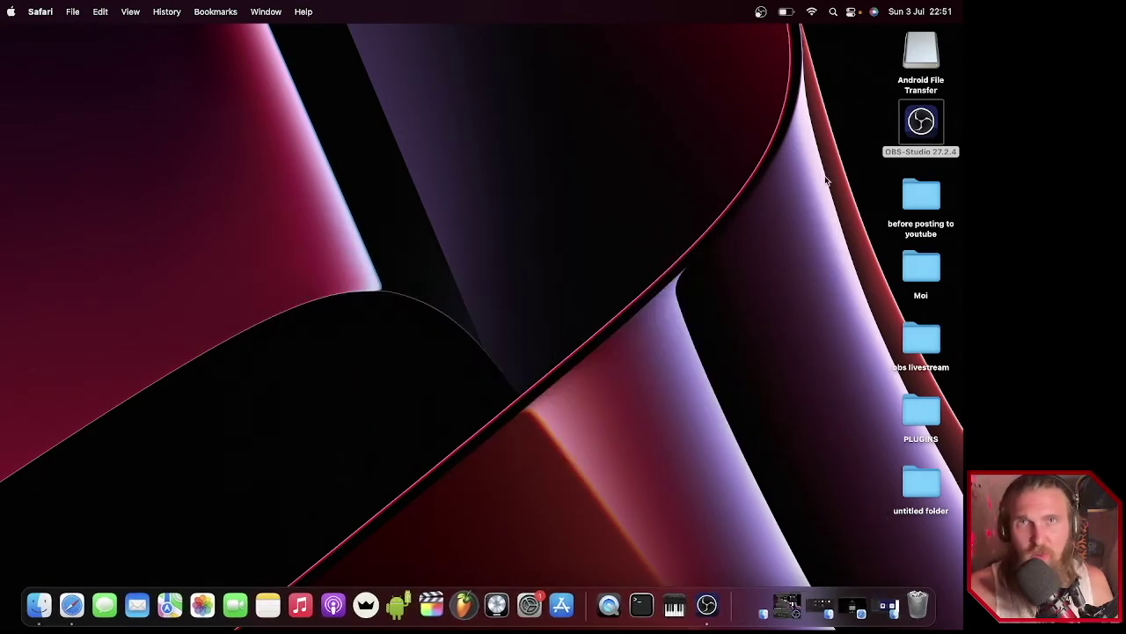
double_click(923, 130)
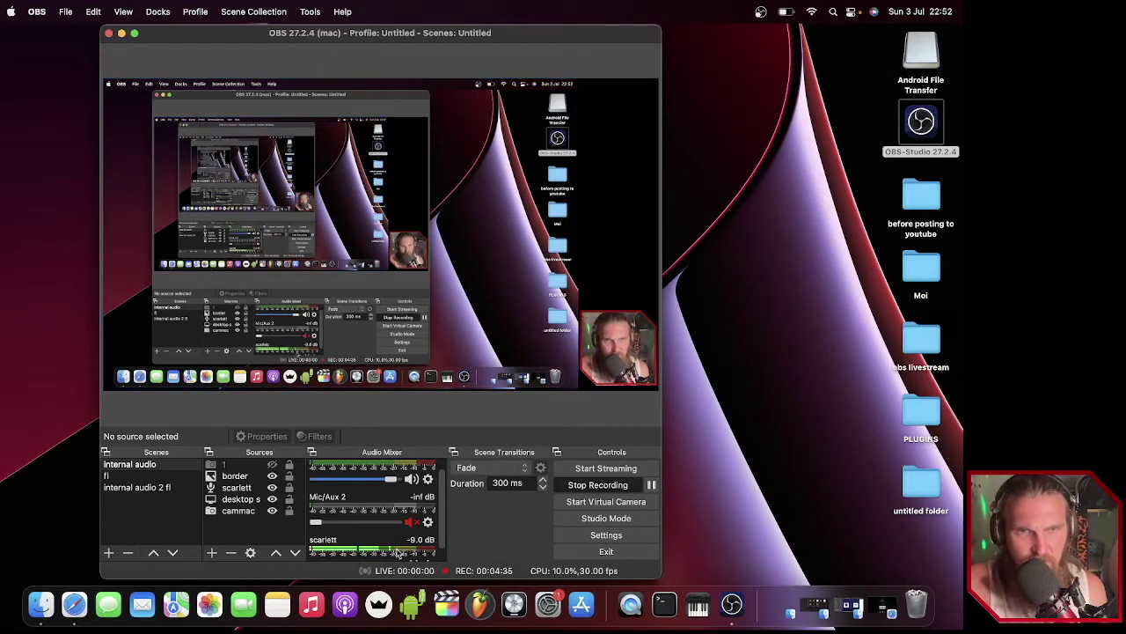
Toggle the cammac and red border sources off, then show the red border again.
click(272, 511)
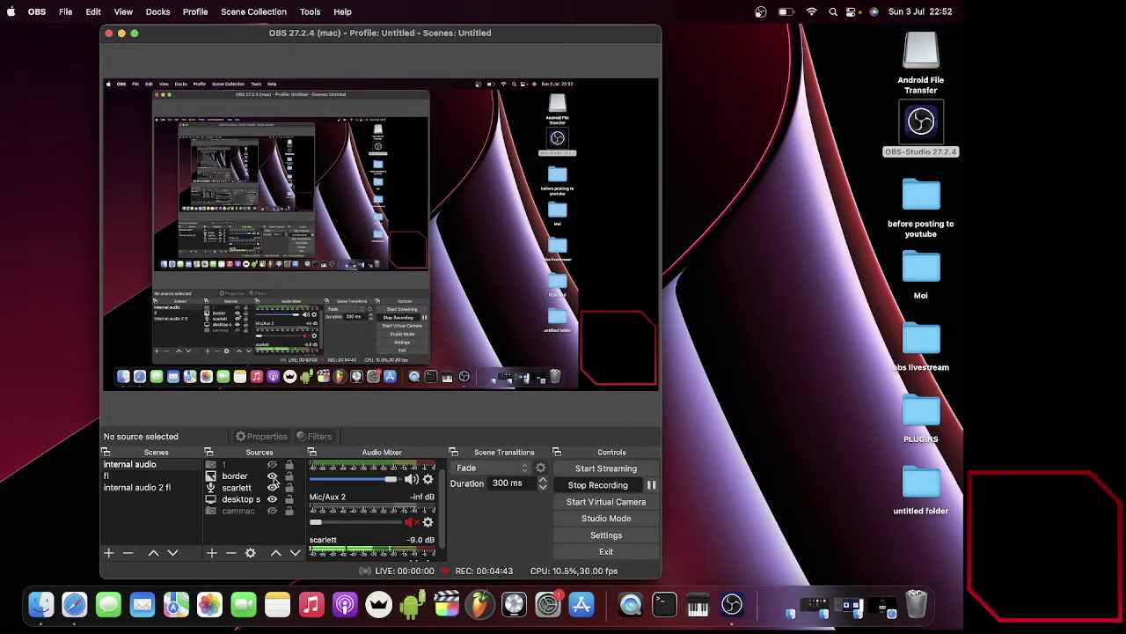
click(272, 477)
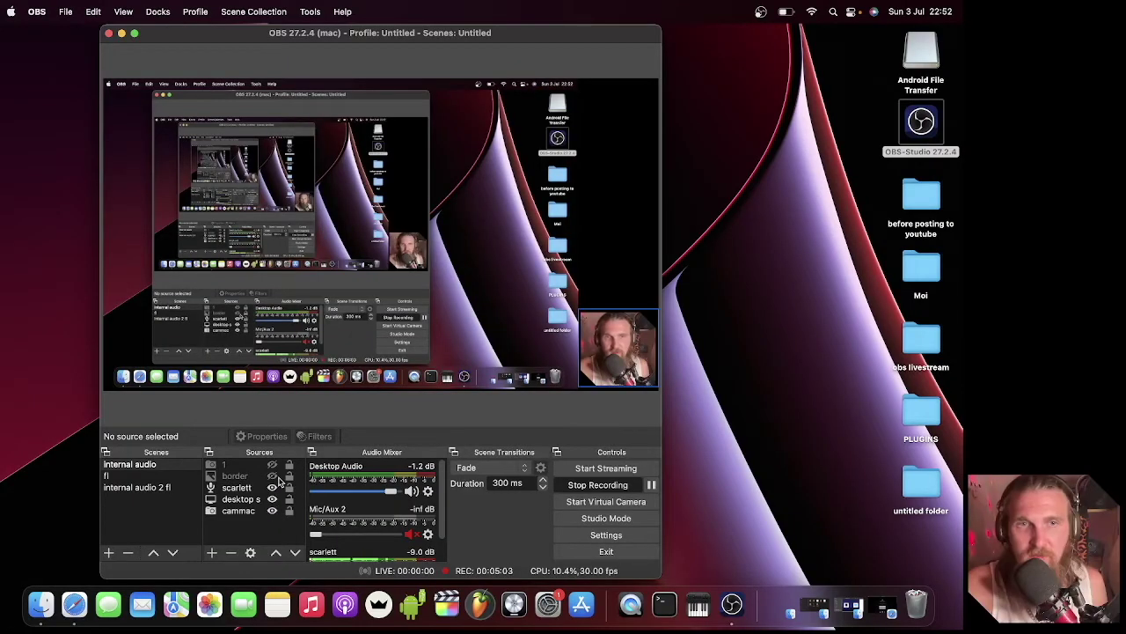
click(272, 476)
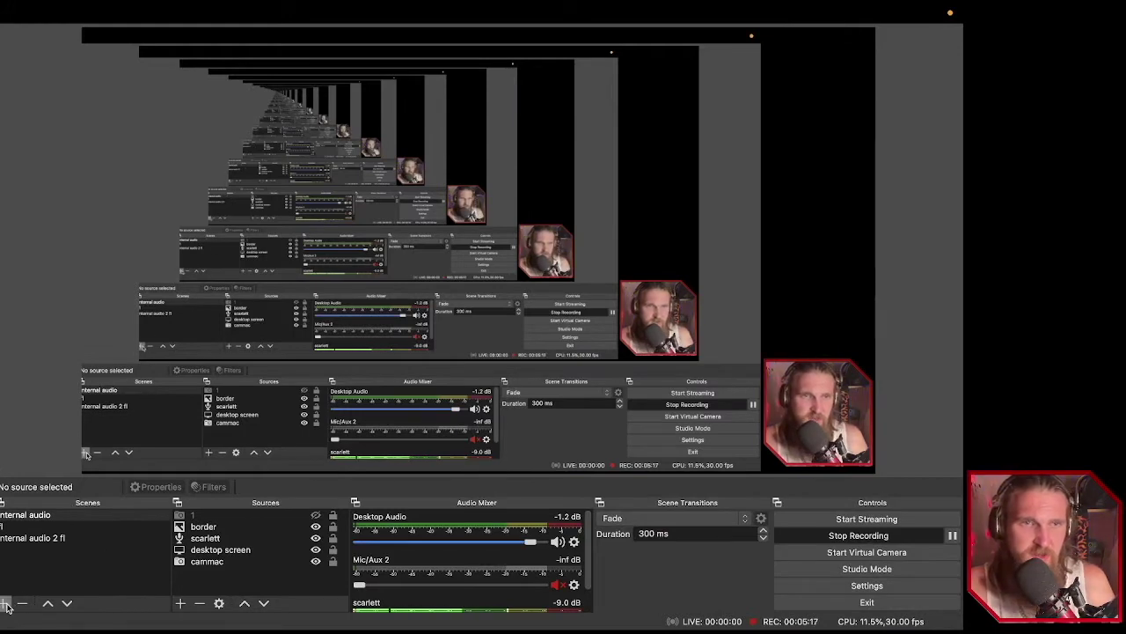
Abandon adding a scene and search Spotlight for 'audio midi'.
click(5, 606)
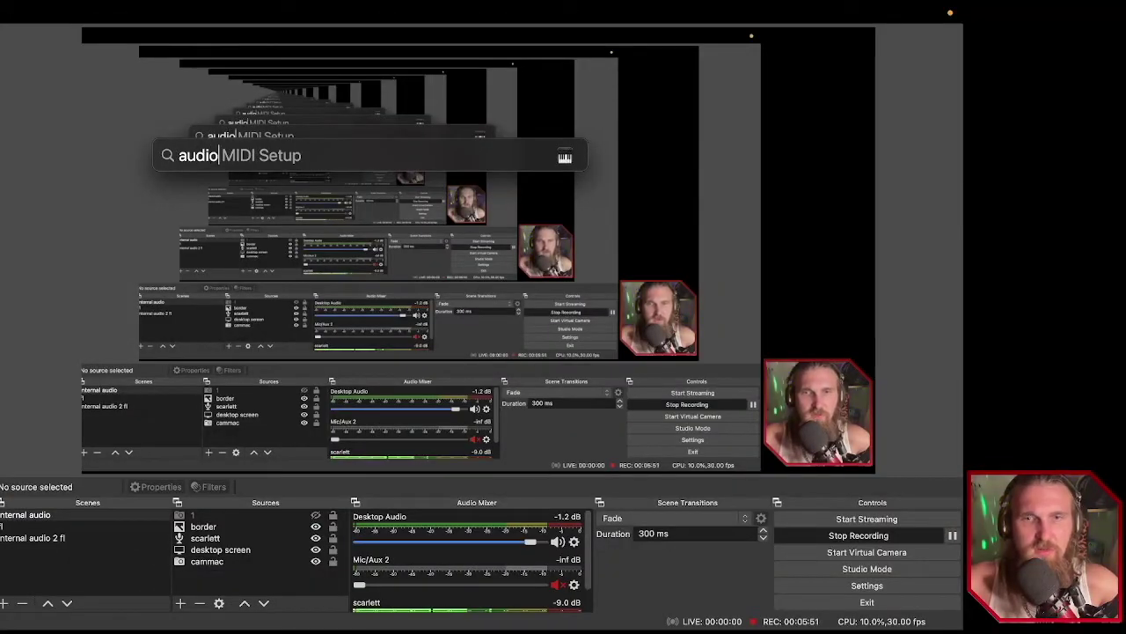
text( midi)
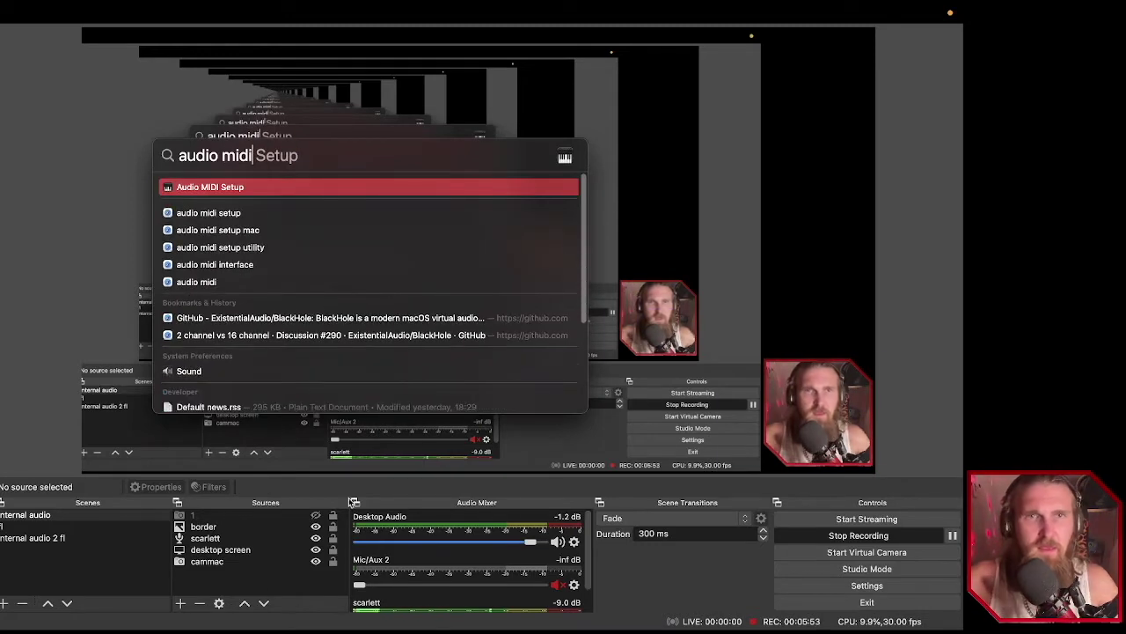
Launch Audio MIDI Setup and enable Scarlett 2i2 USB and BlackHole 2ch in the multi-output device.
click(219, 198)
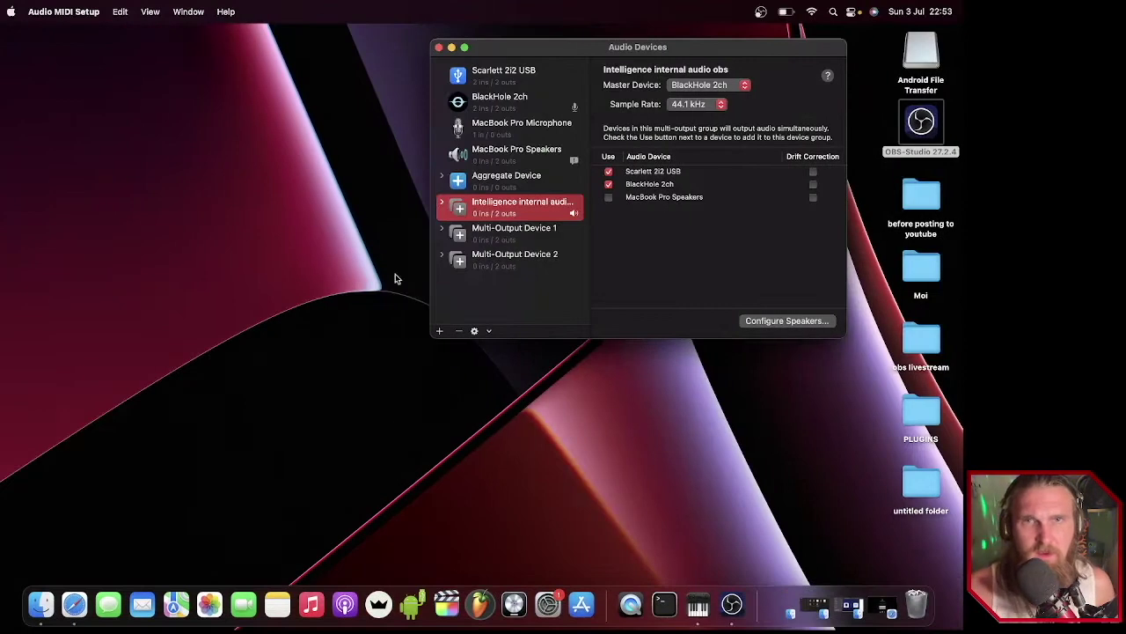
click(440, 332)
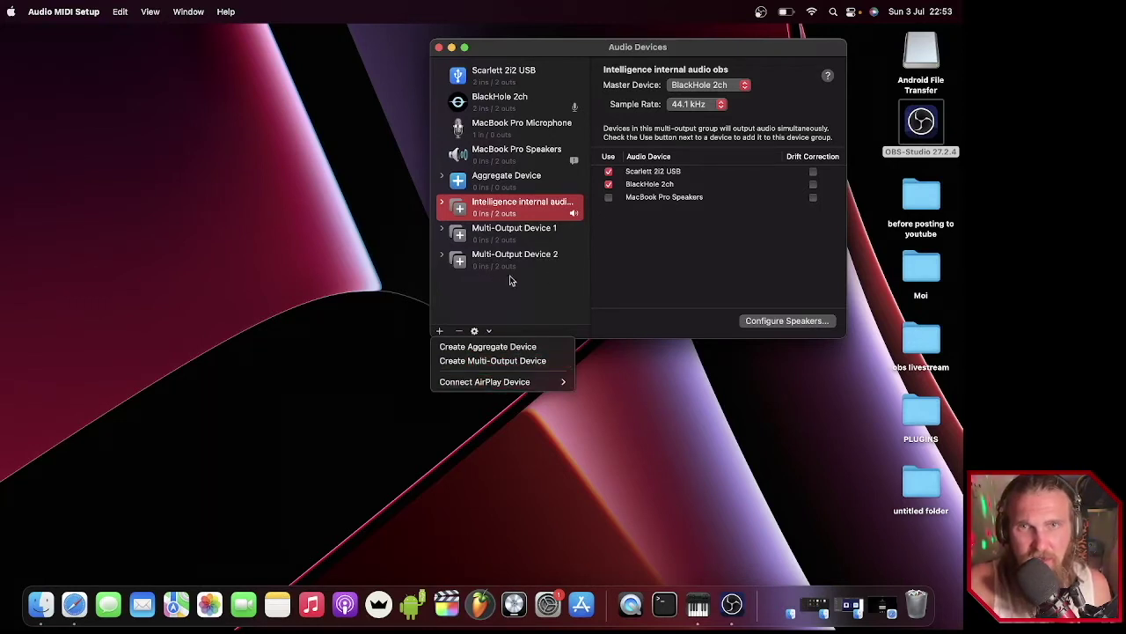
click(699, 251)
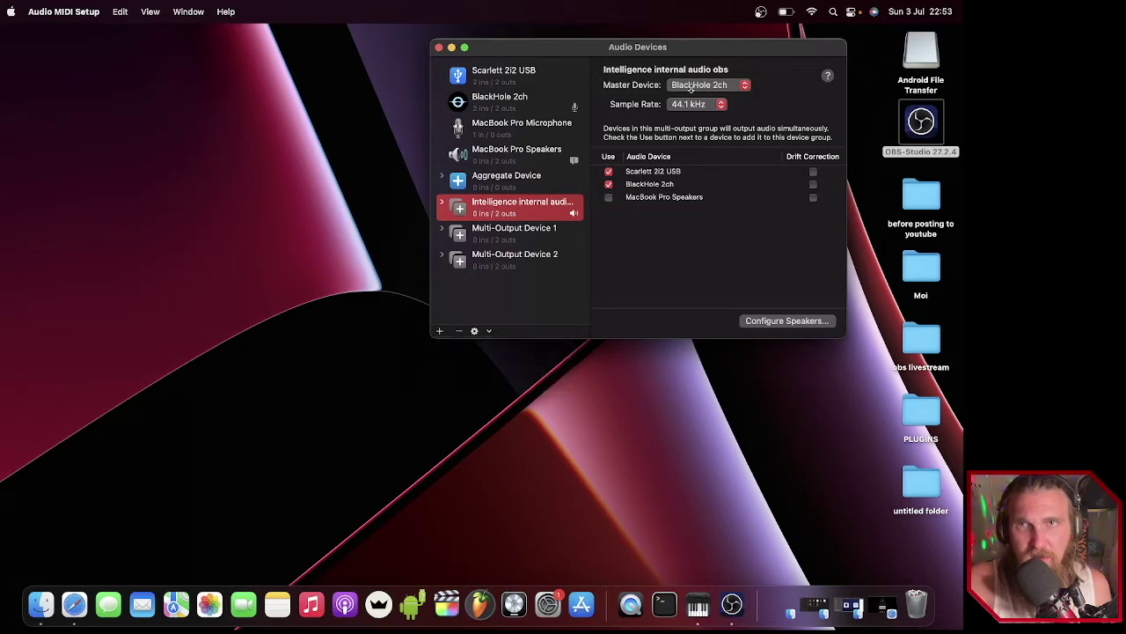
click(609, 184)
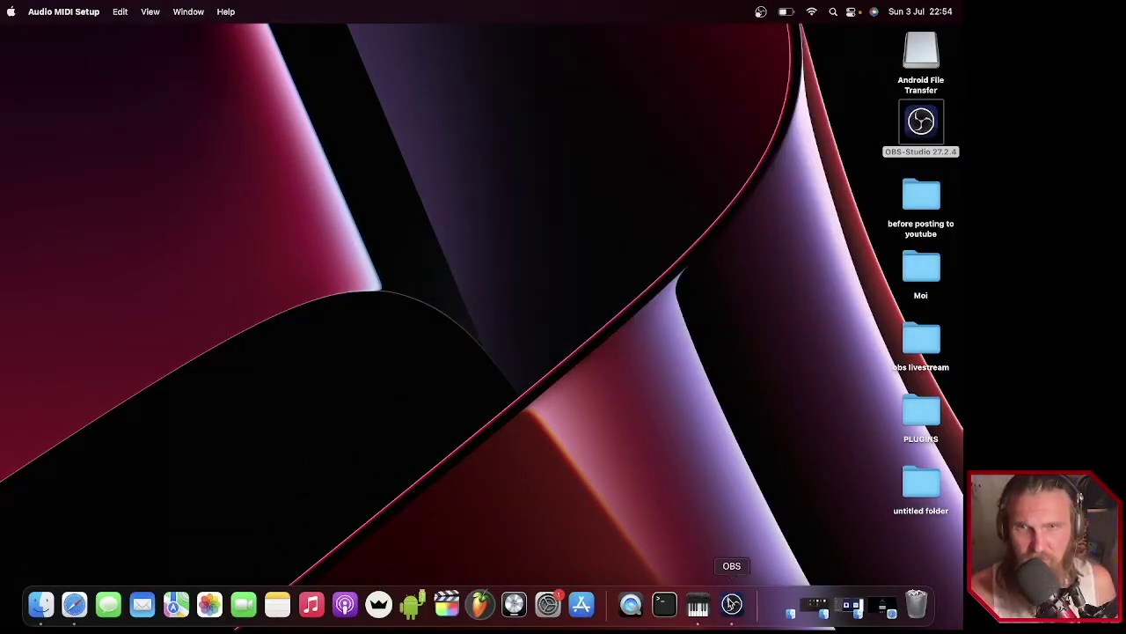
Check OBS audio settings: Desktop Audio on BlackHole 2ch, monitoring via Intelligence internal audio obs.
click(730, 605)
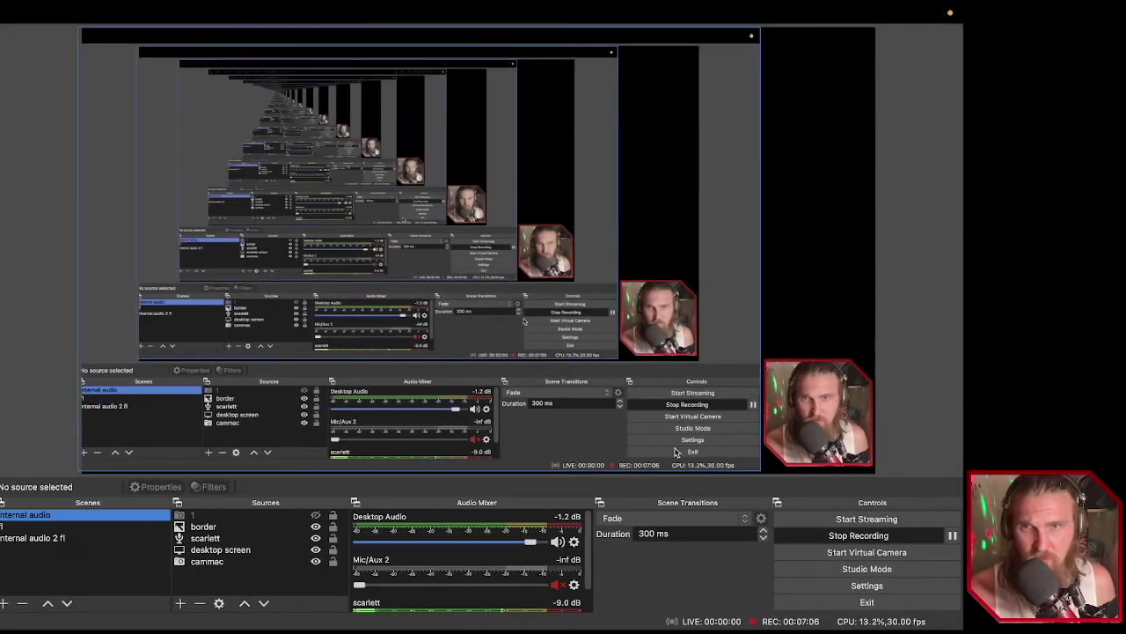
mouse_move(729, 6)
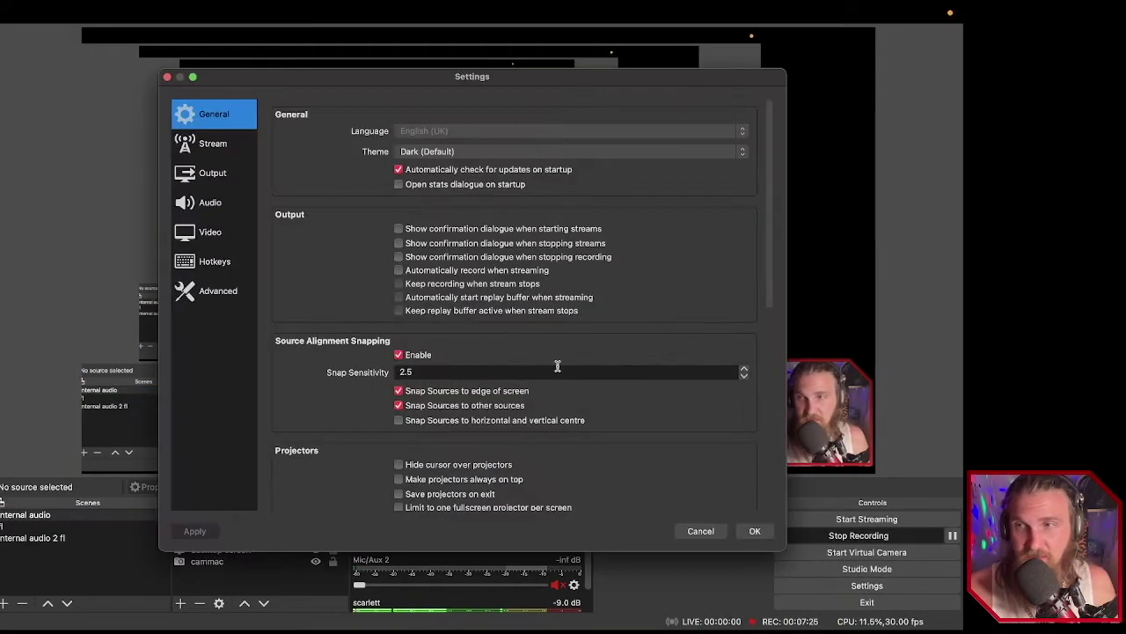
click(210, 206)
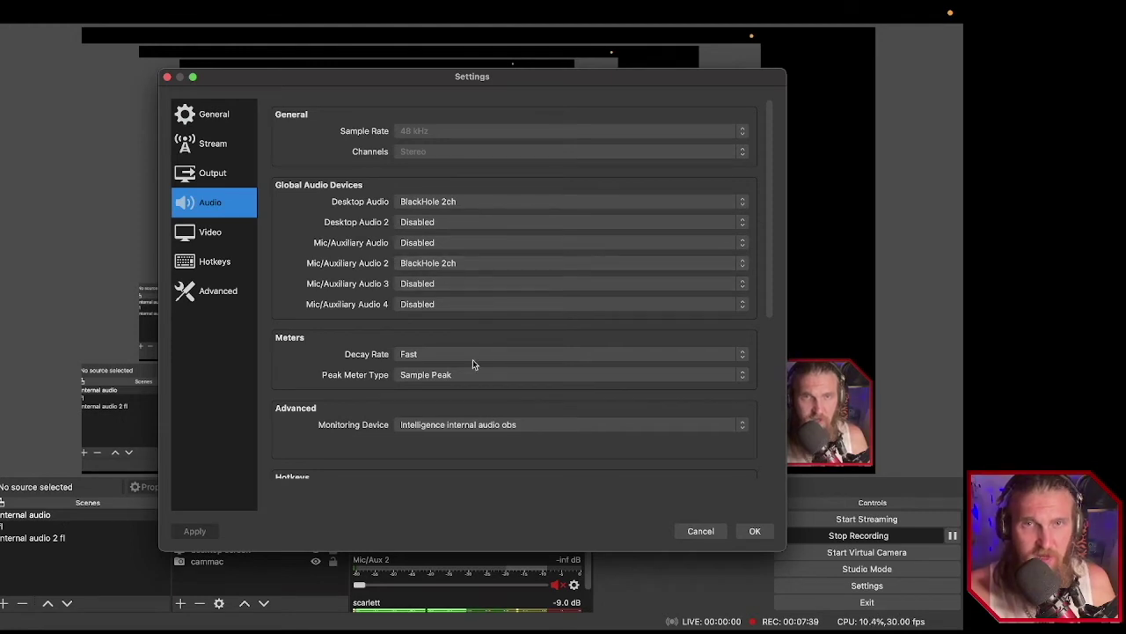
click(321, 407)
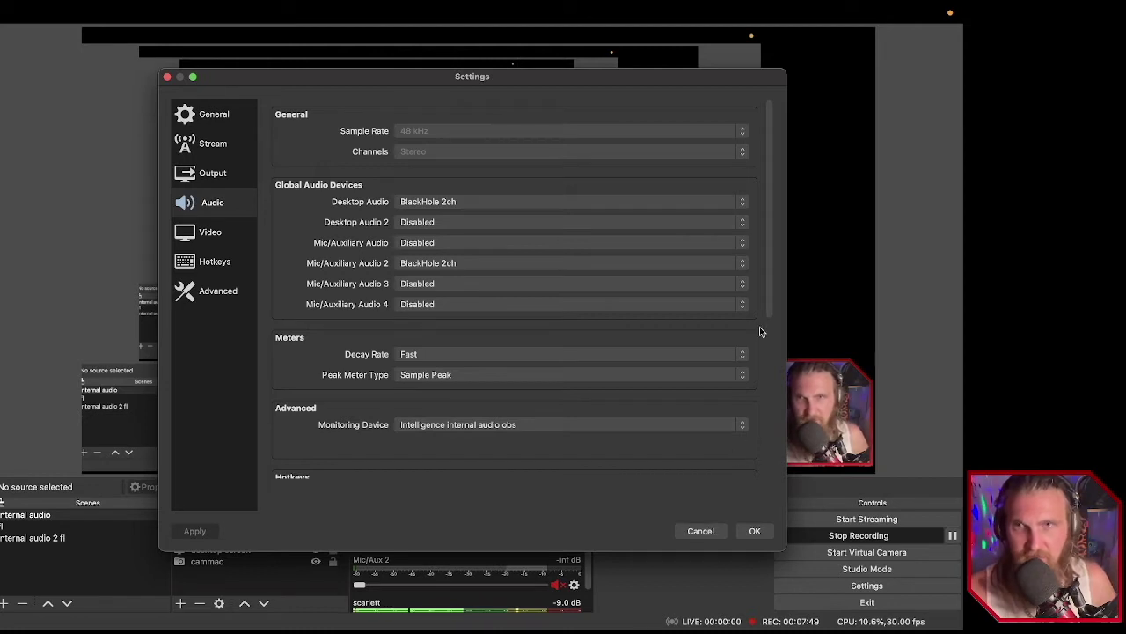
drag(770, 312, 752, 456)
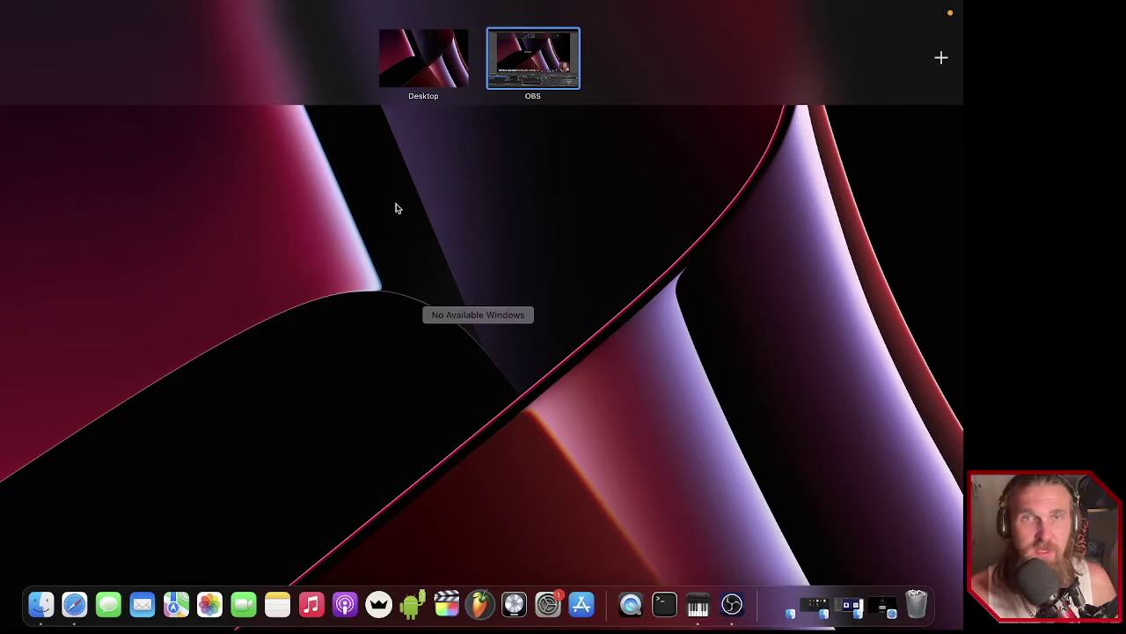
Review the Sound pane's input (BlackHole 2ch) and output (Intelligence internal audio obs) devices, then close it.
click(397, 255)
mouse_move(2, 6)
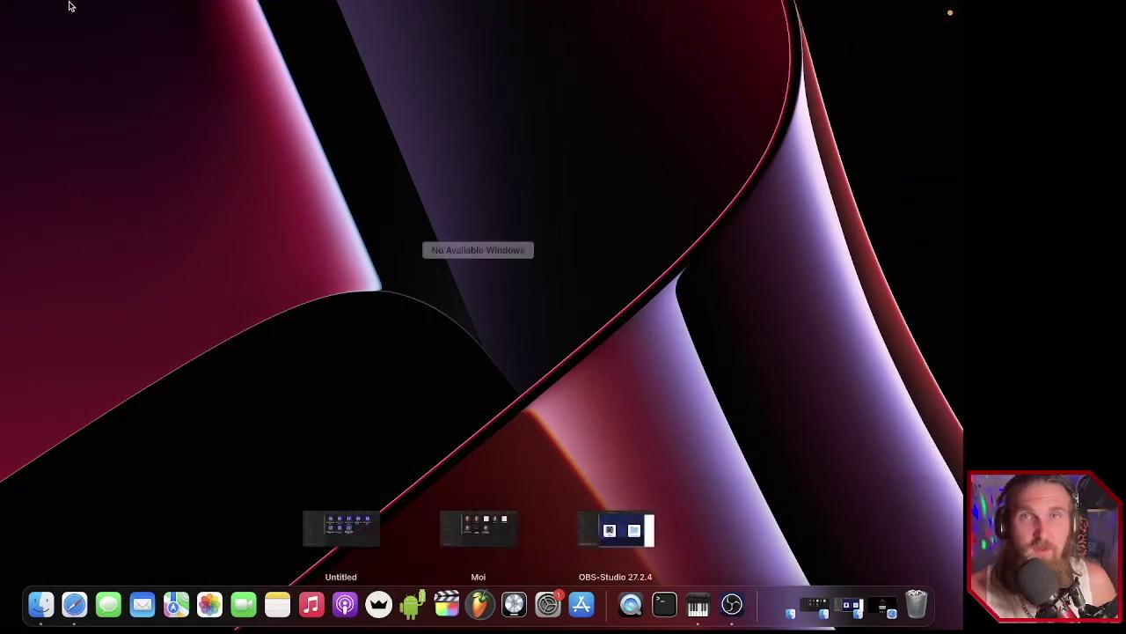
click(11, 13)
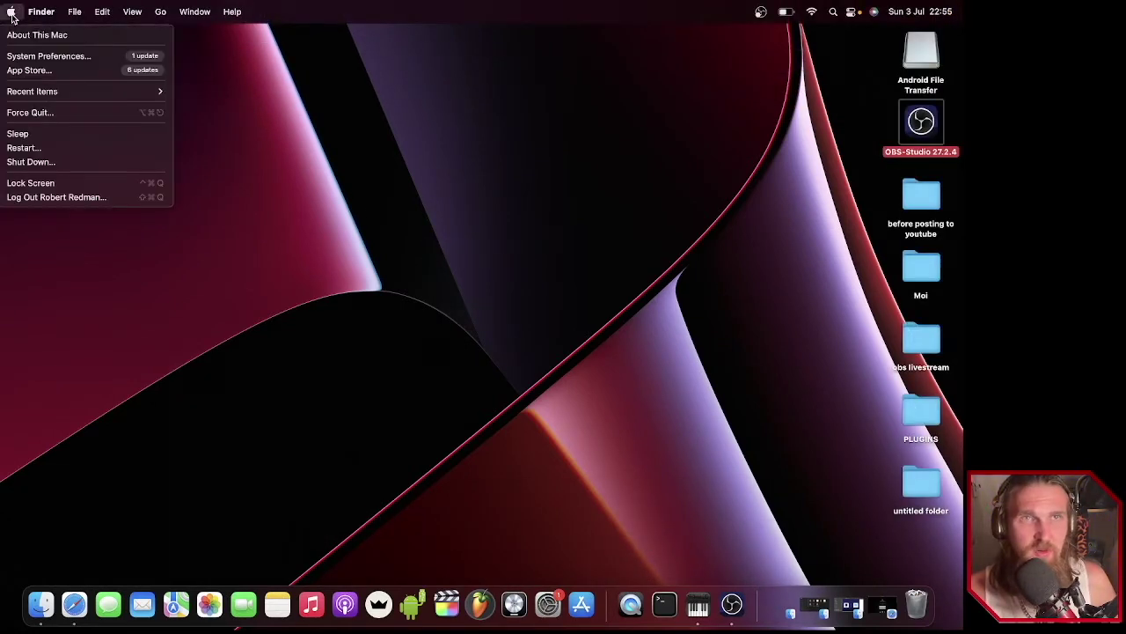
click(31, 58)
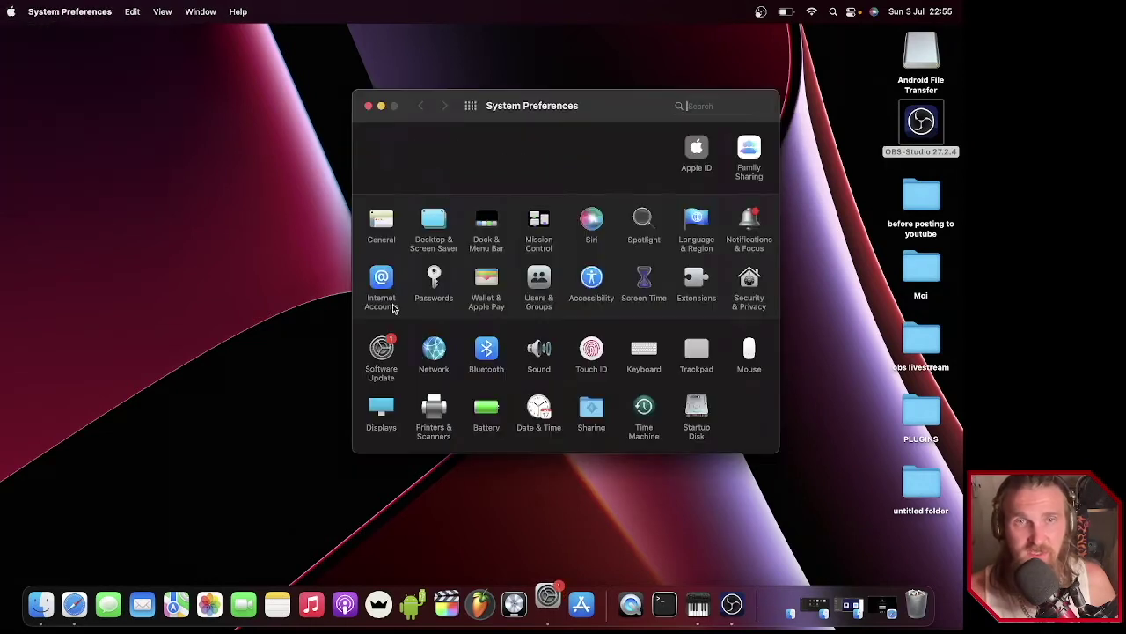
click(539, 352)
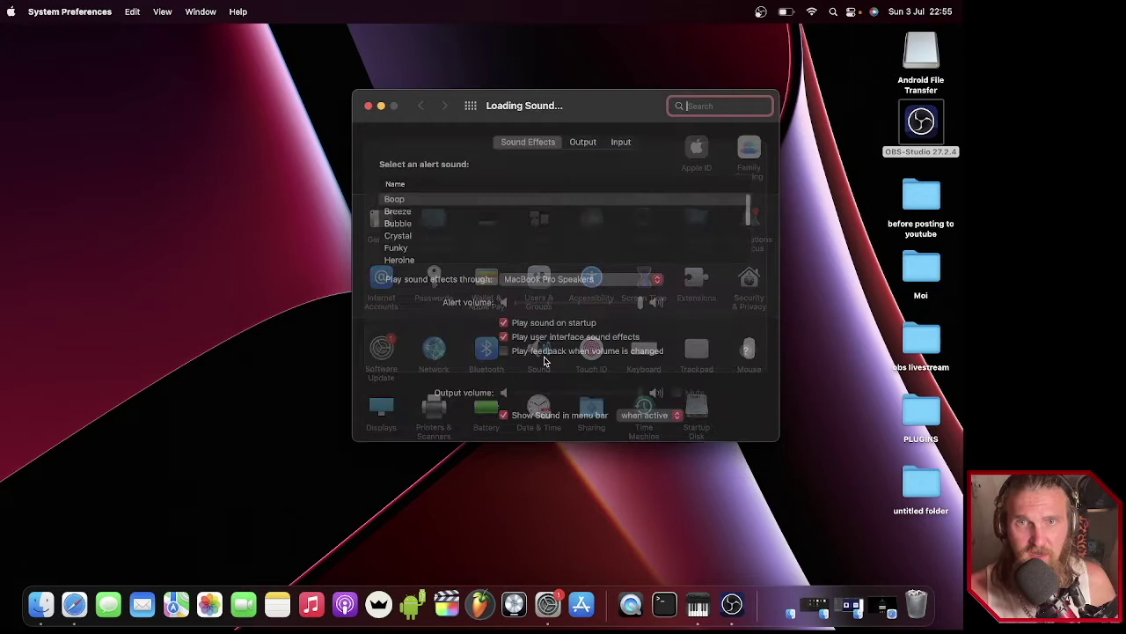
click(625, 143)
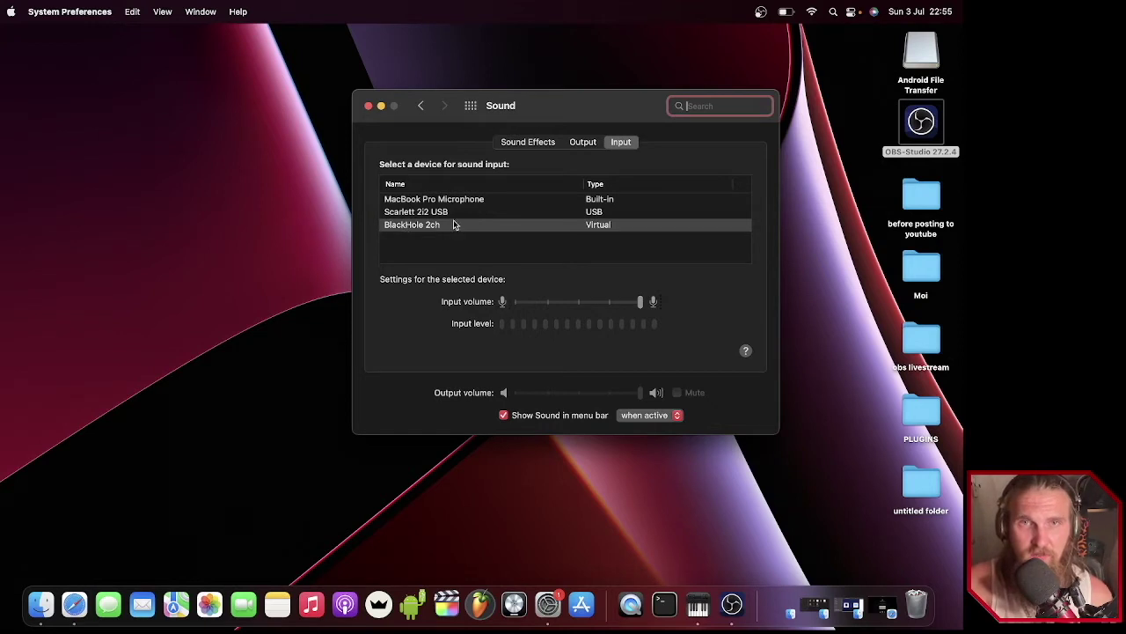
click(581, 144)
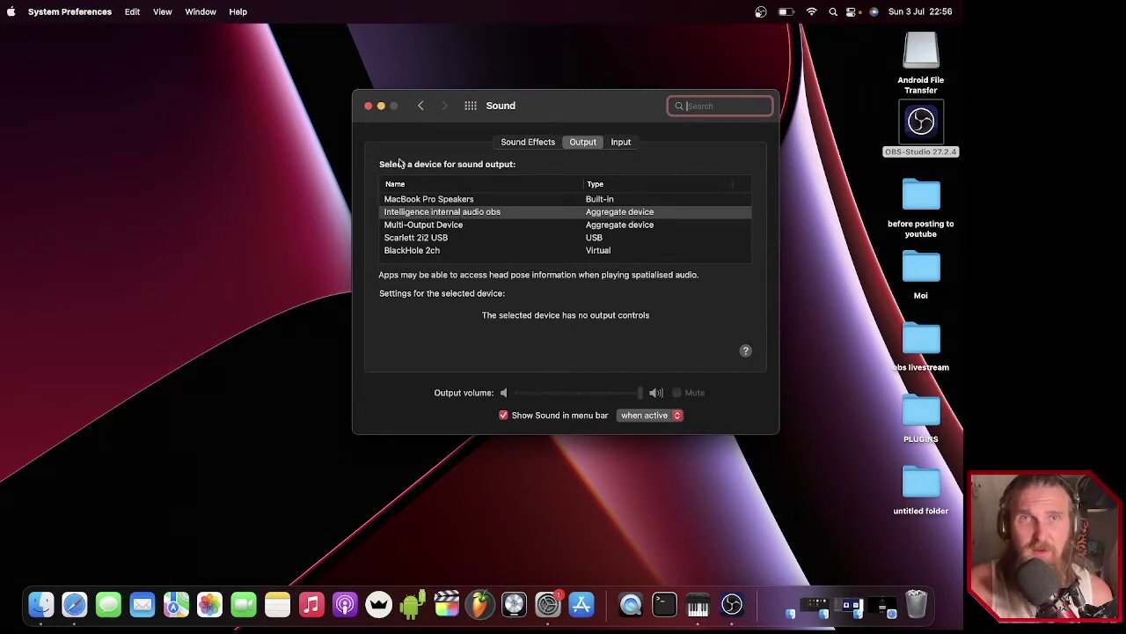
click(368, 107)
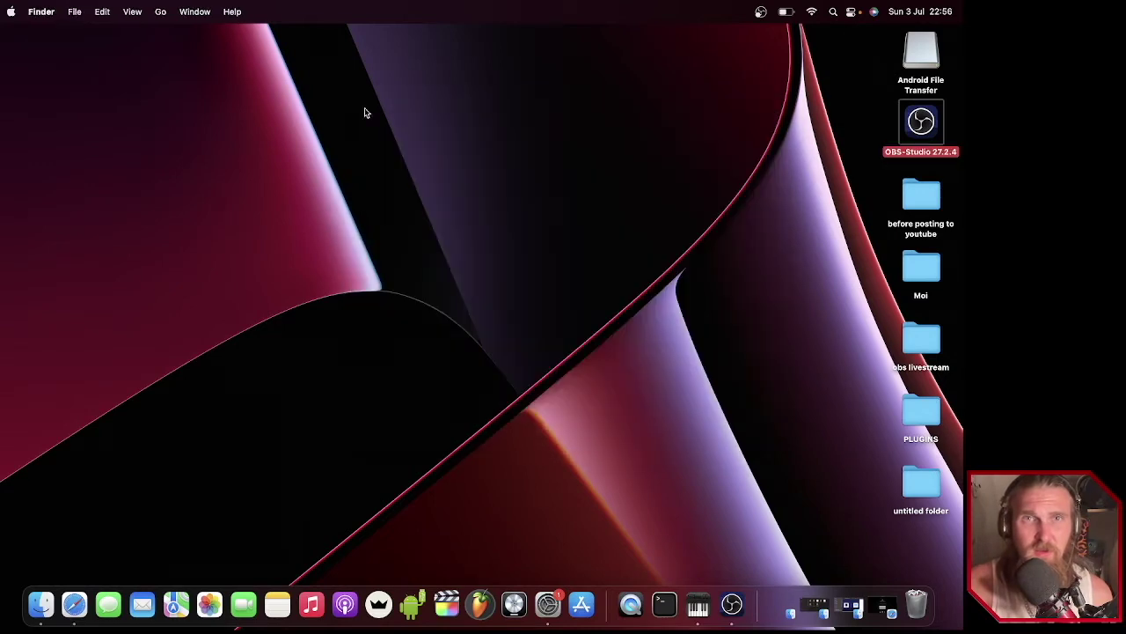
Bring OBS forward and inspect the border, cammac and desktop screen sources without adding any.
click(731, 605)
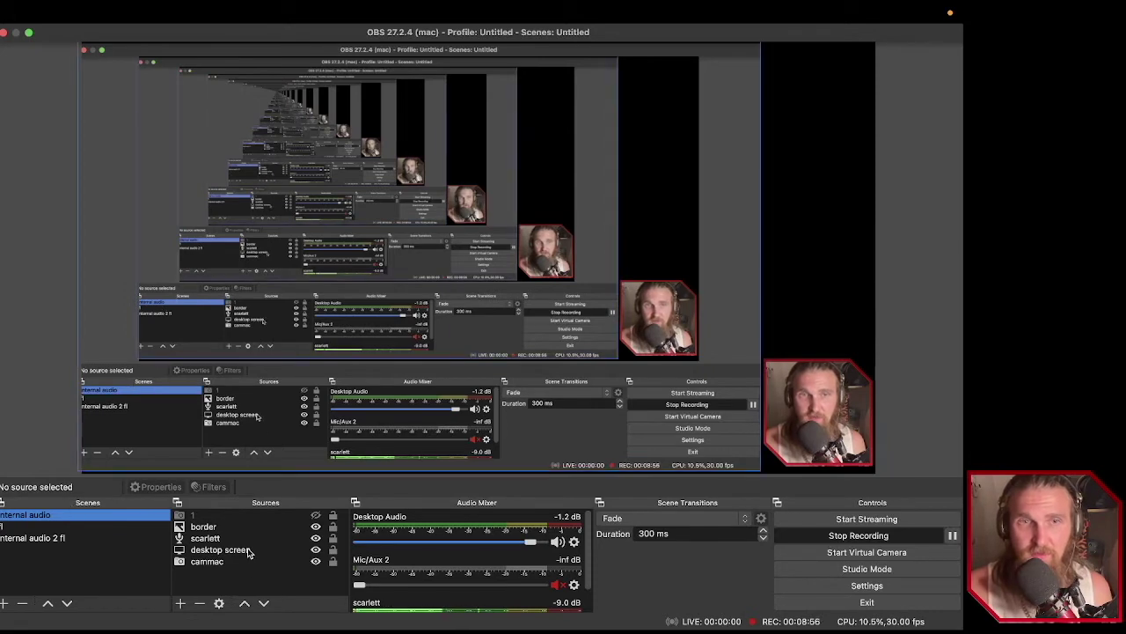
click(205, 526)
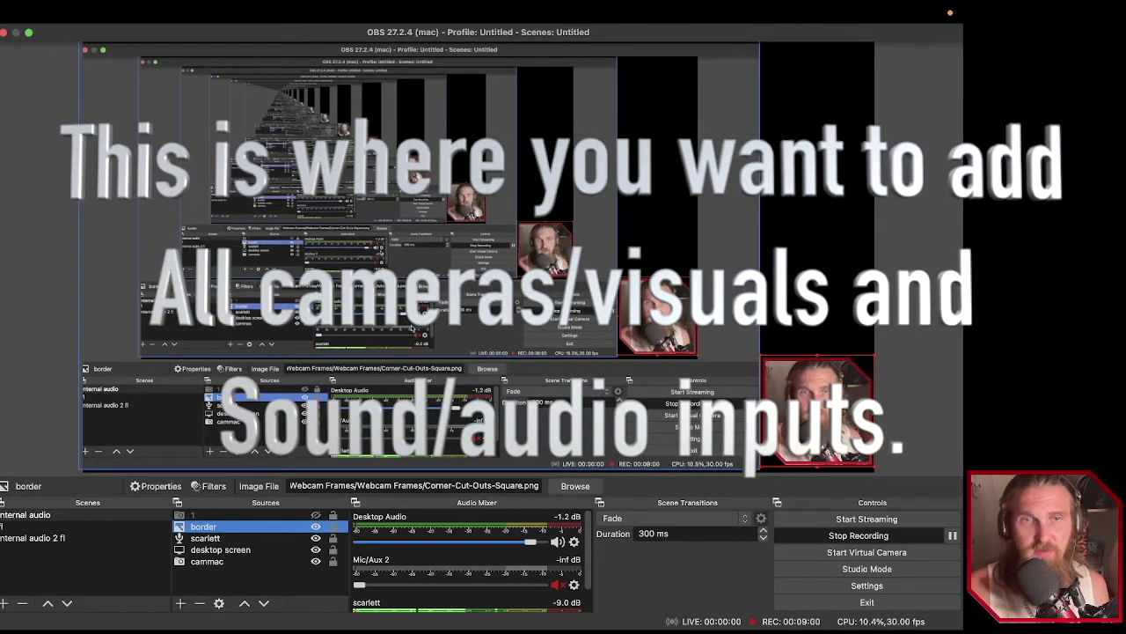
click(212, 562)
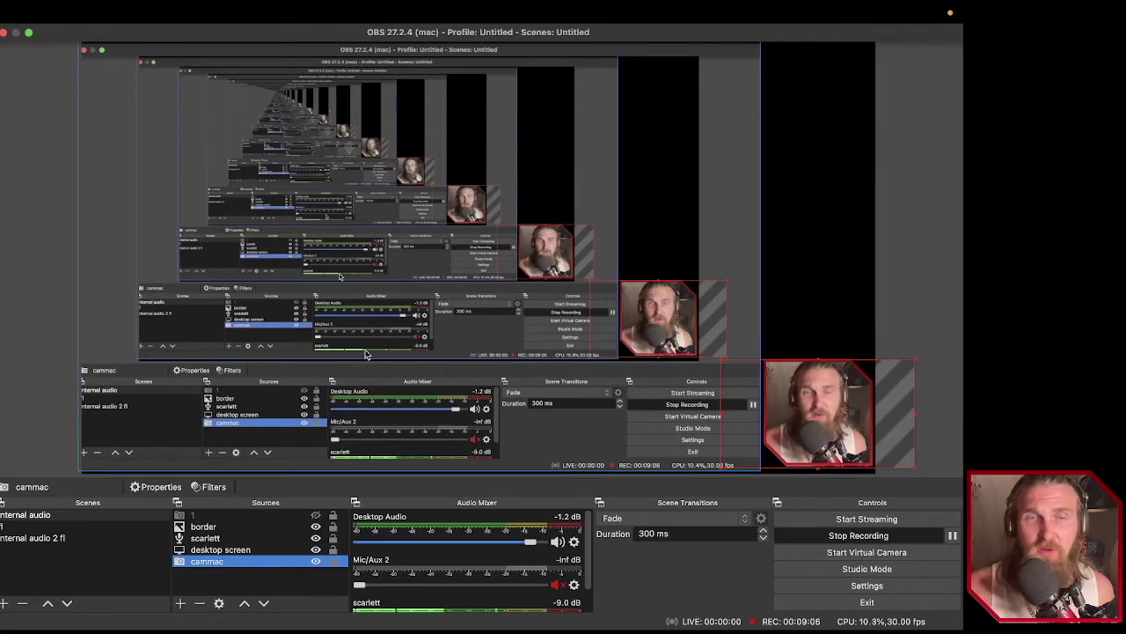
click(237, 552)
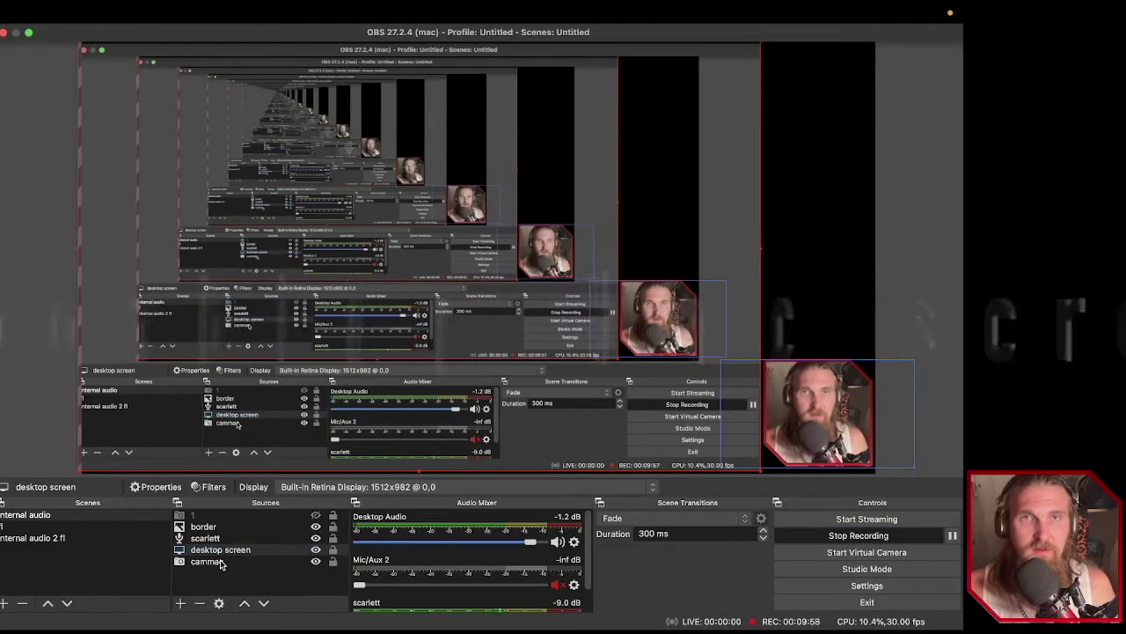
click(181, 605)
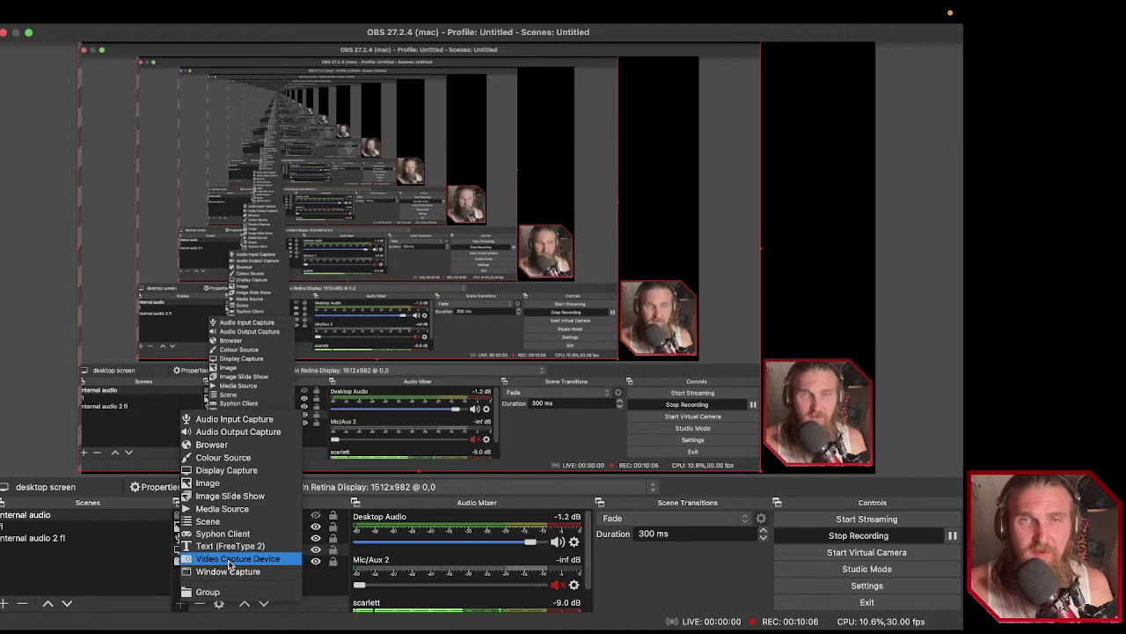
click(319, 584)
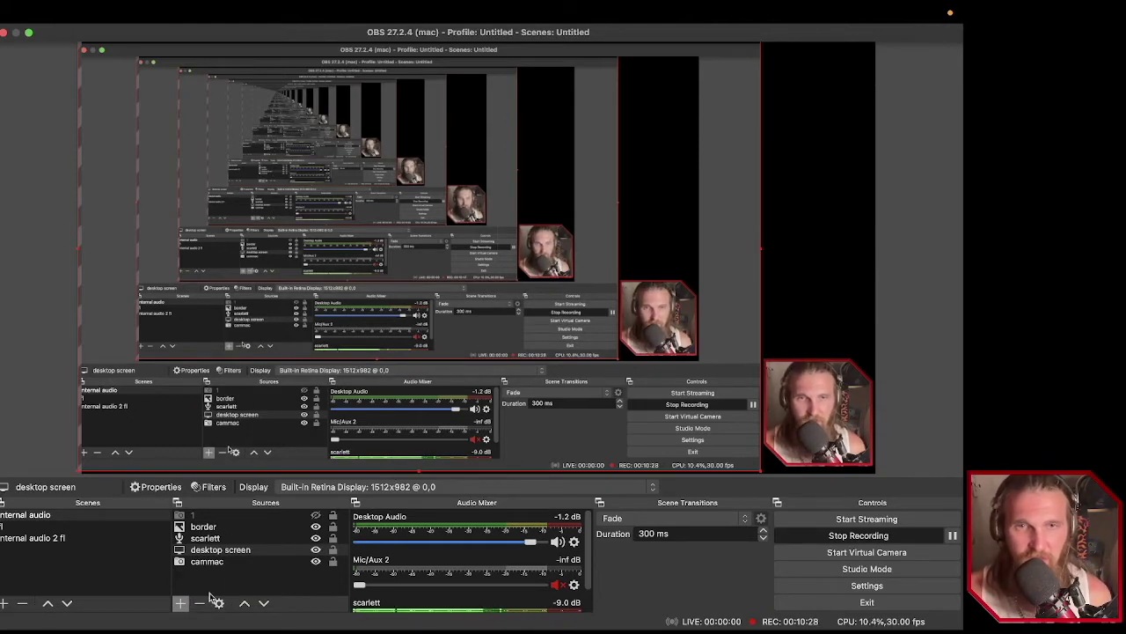
click(574, 542)
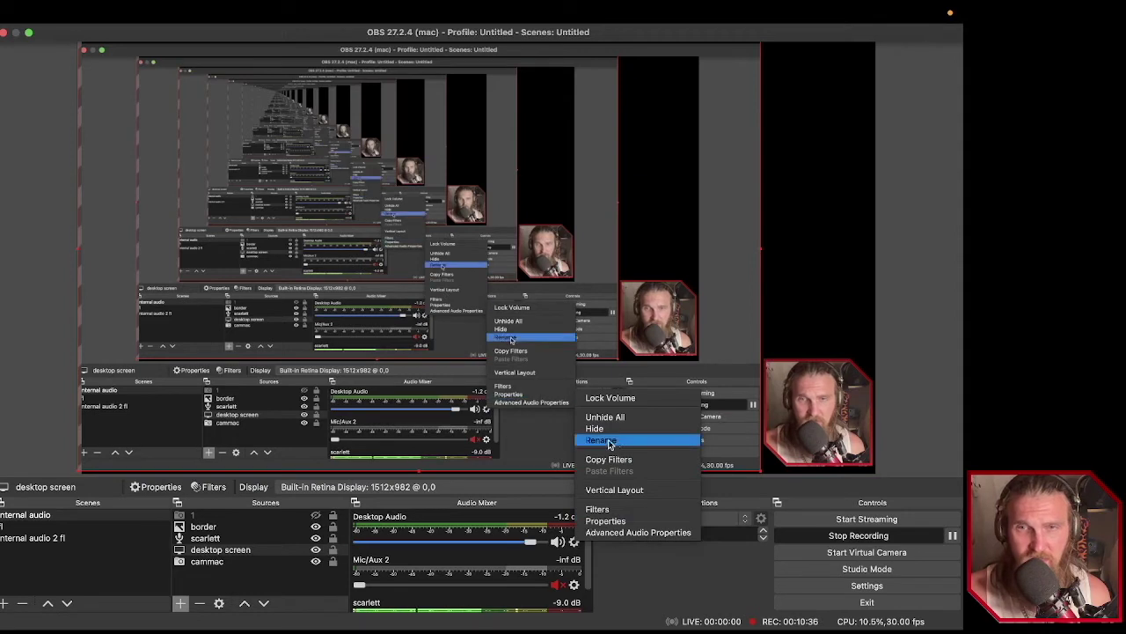
click(621, 532)
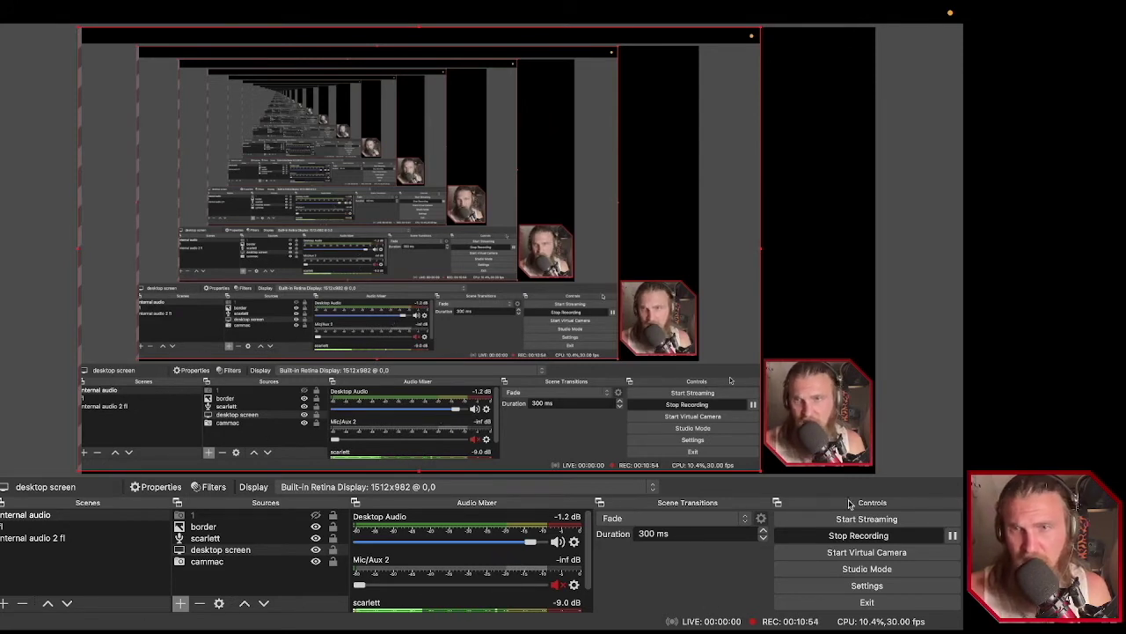
scroll(585, 563, down, 2)
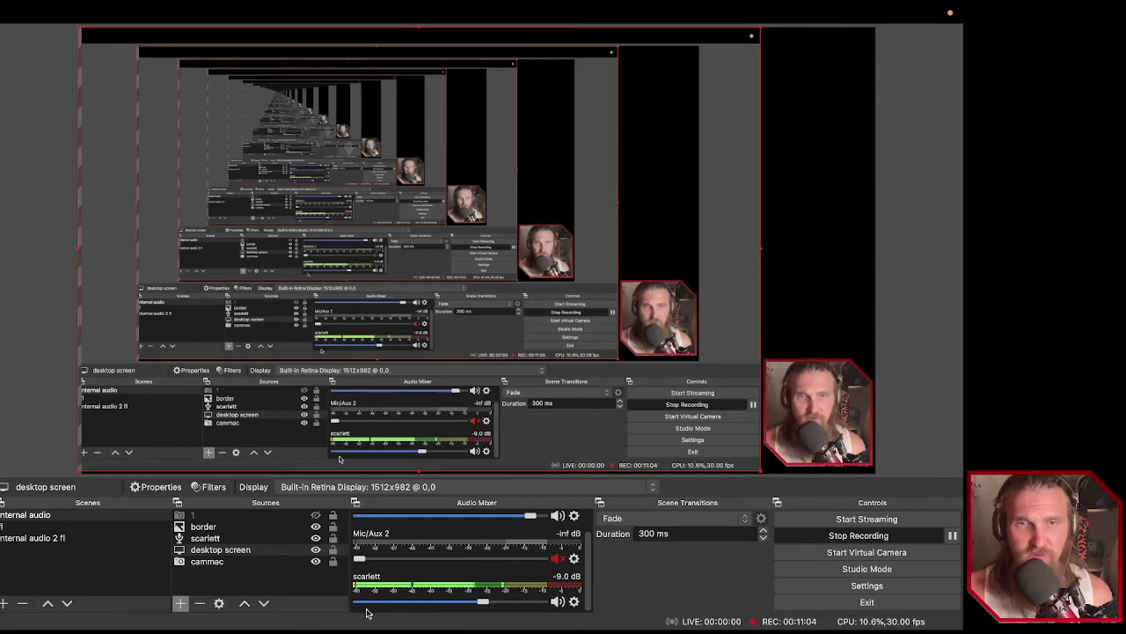
Check the scarlett source uses Scarlett 2i2 USB and Desktop Audio uses BlackHole 2ch.
click(573, 602)
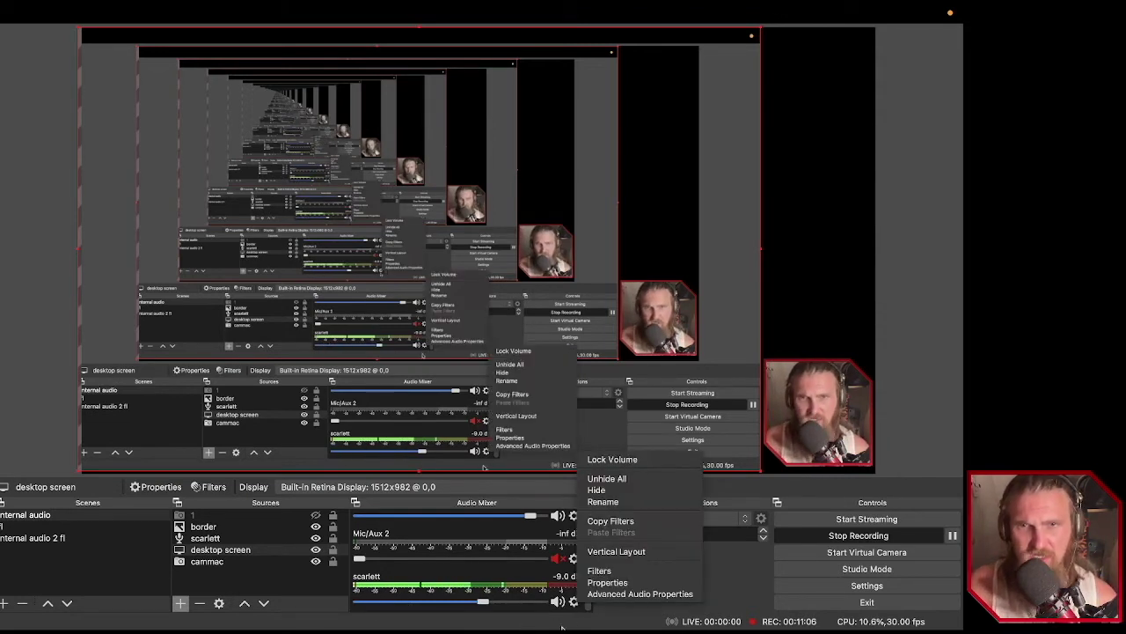
click(615, 582)
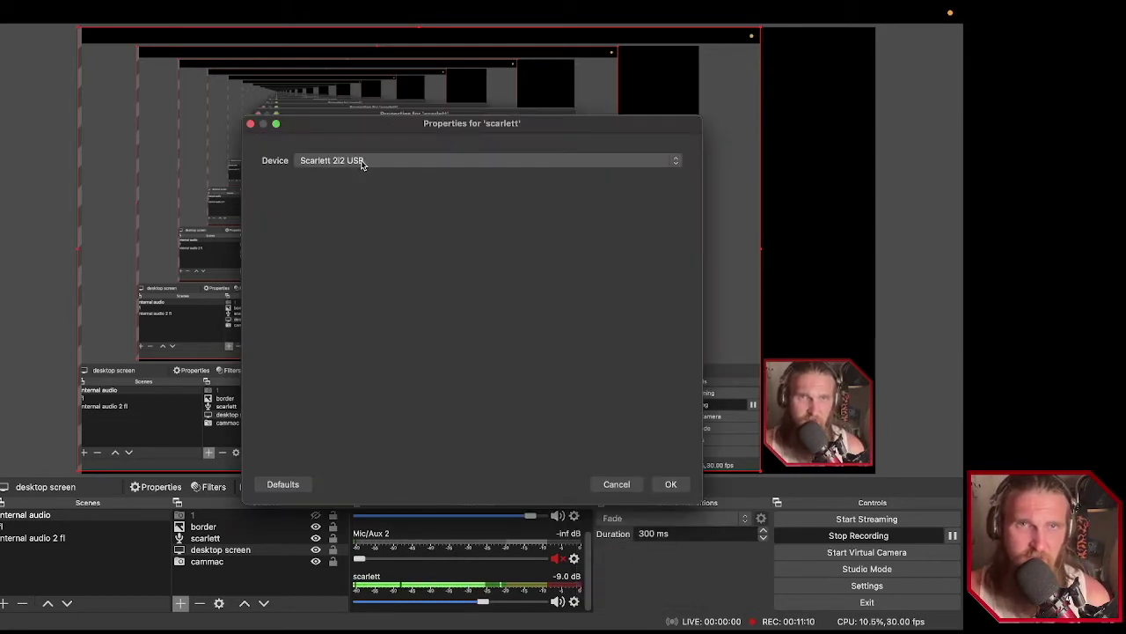
click(250, 125)
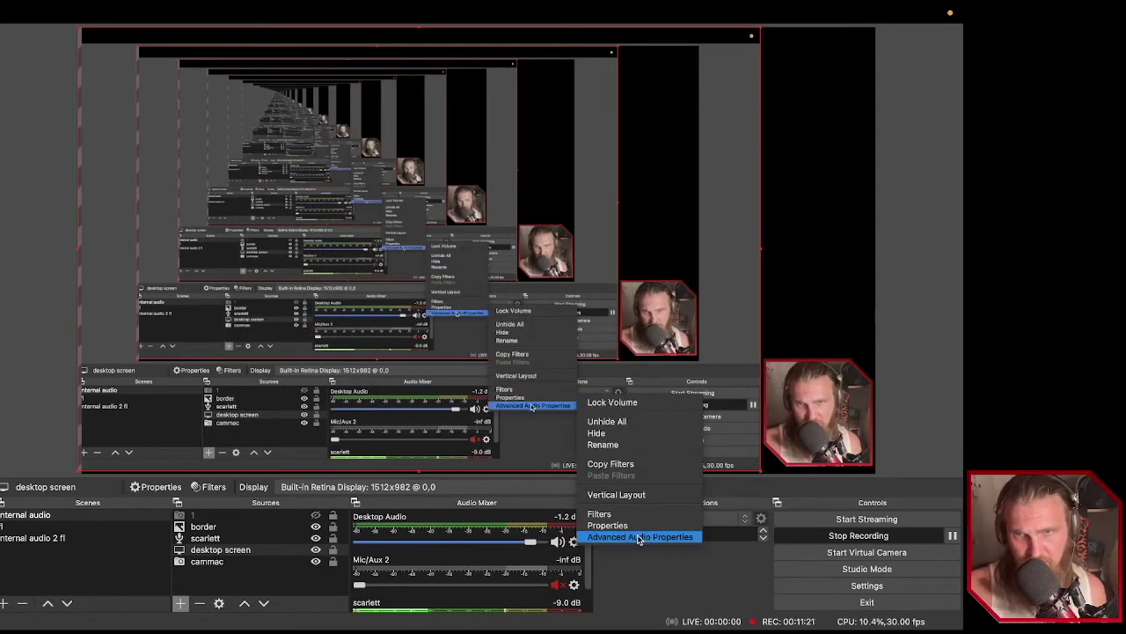
click(607, 524)
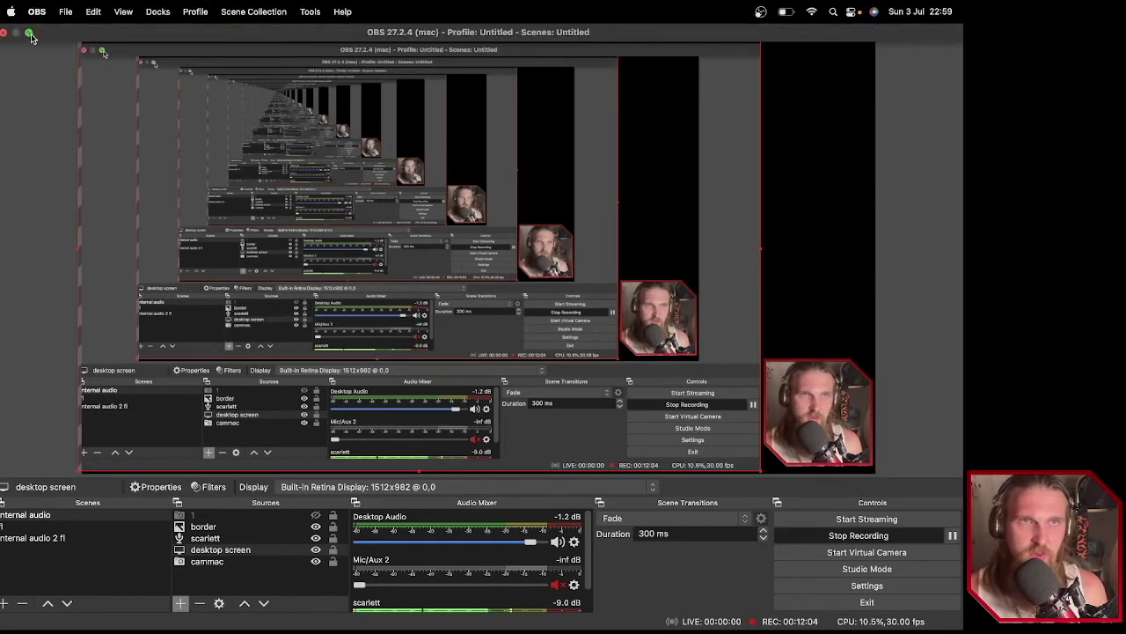
Take OBS out of full screen and minimise its window.
mouse_move(31, 38)
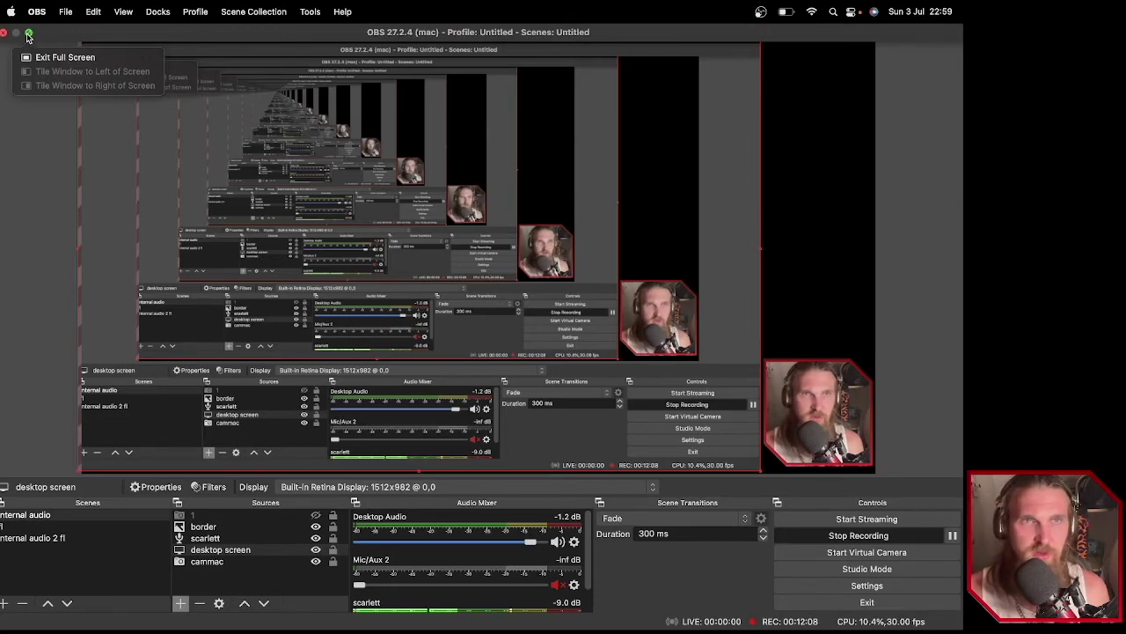
click(29, 37)
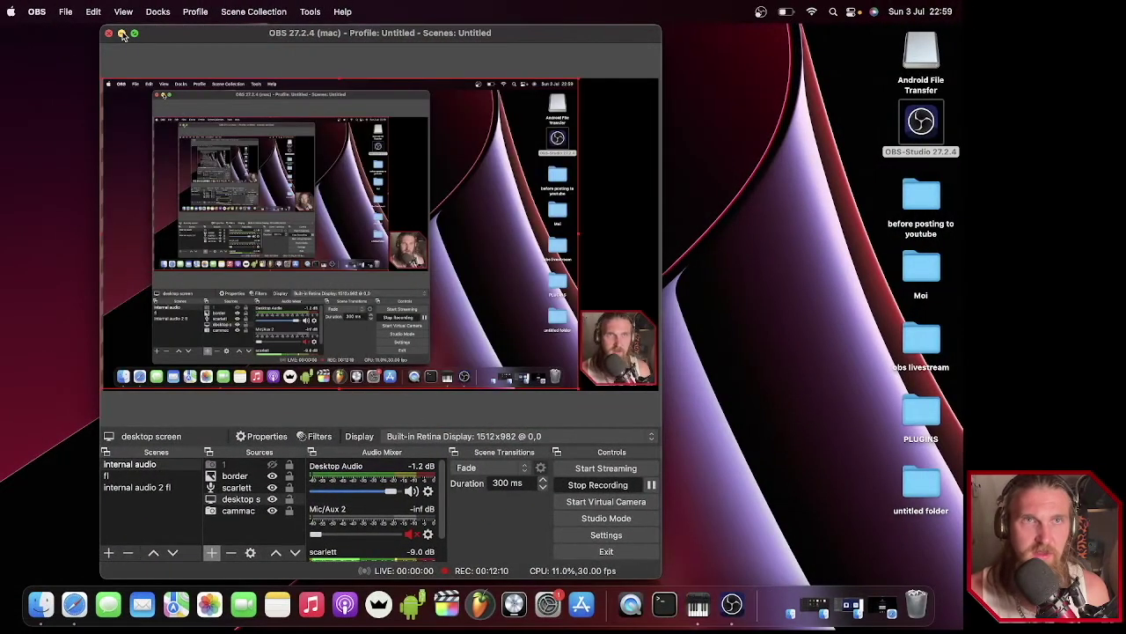
click(121, 33)
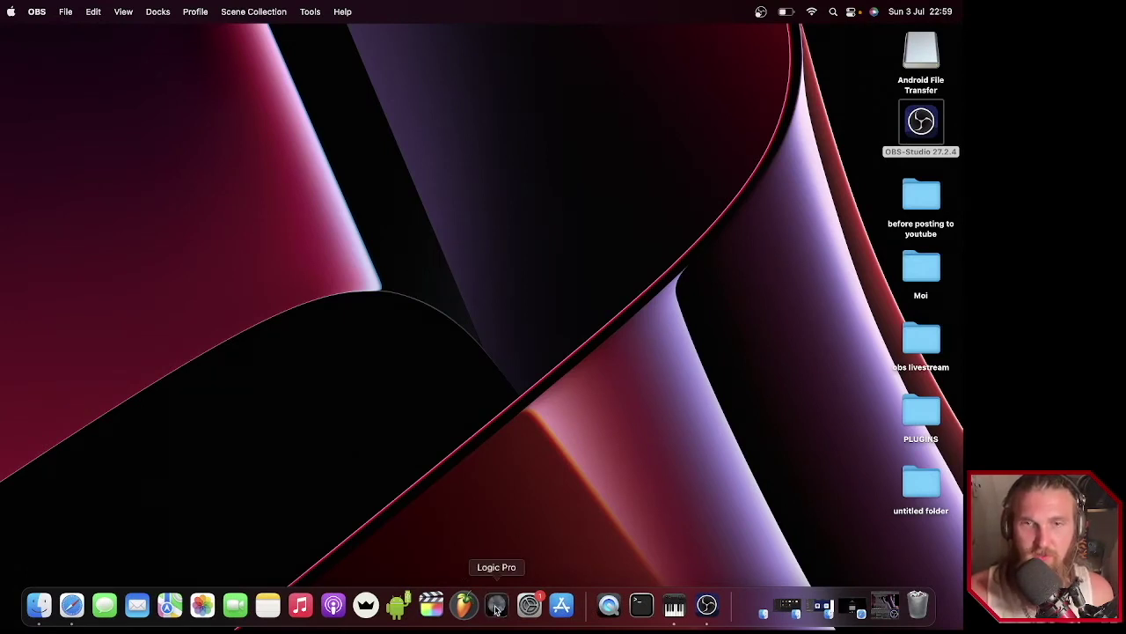
Launch Logic Pro and confirm its audio output device is Intelligence internal audio obs.
click(497, 605)
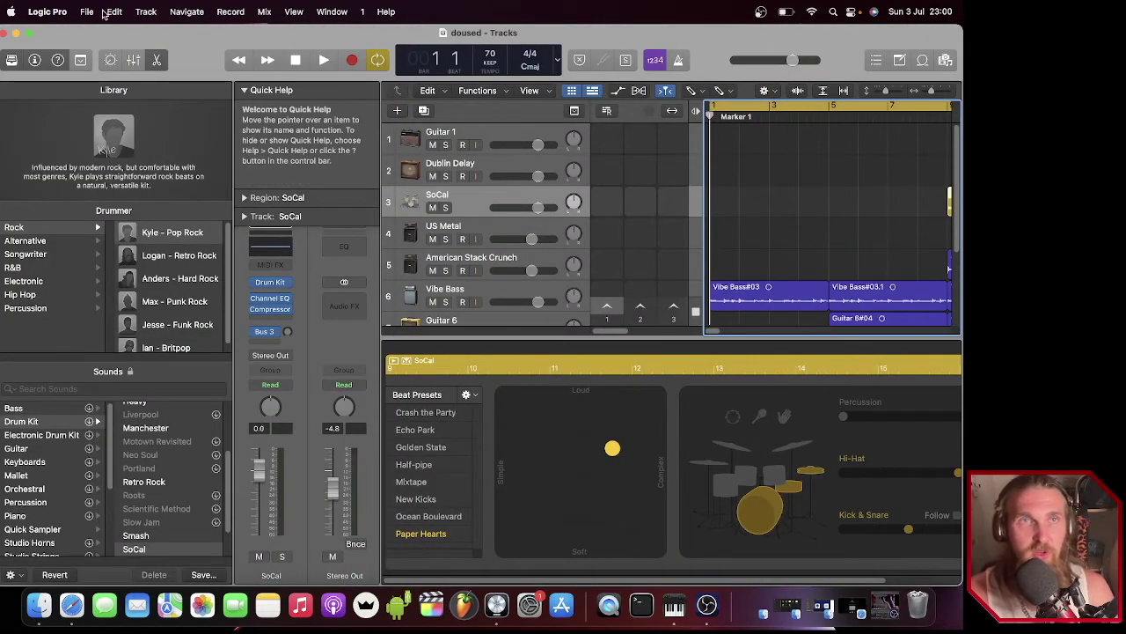
click(47, 12)
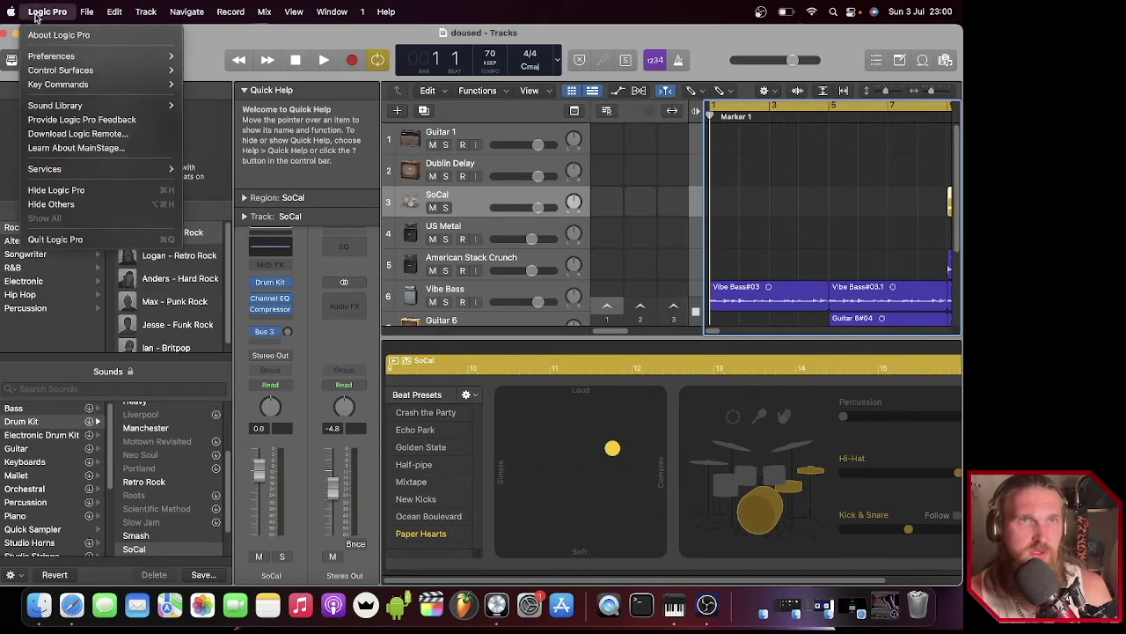
mouse_move(54, 58)
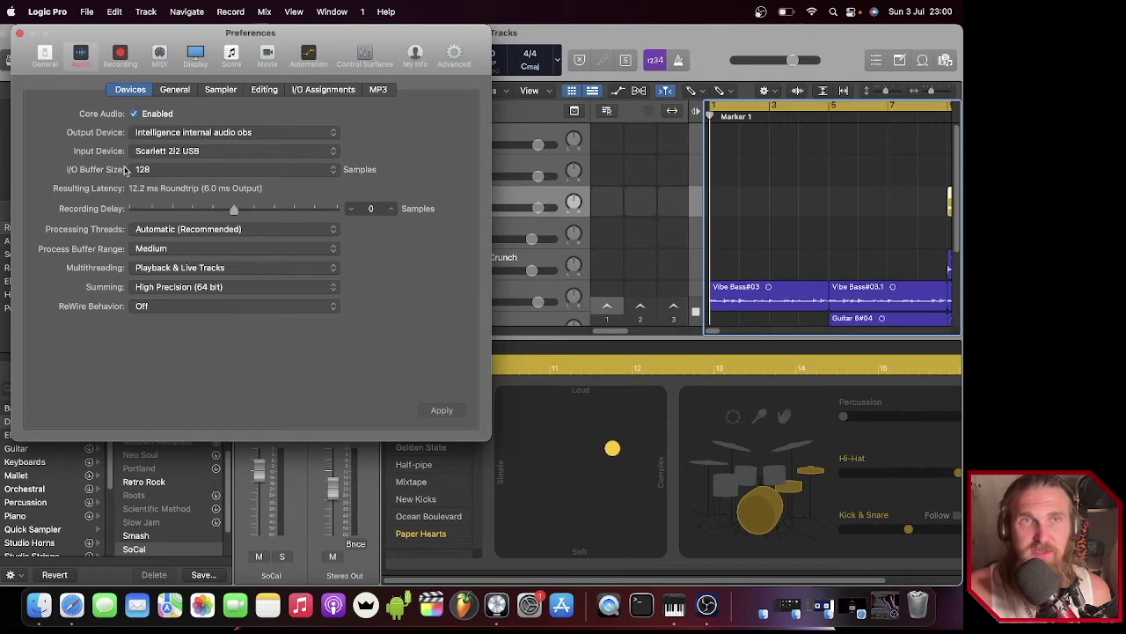
click(242, 135)
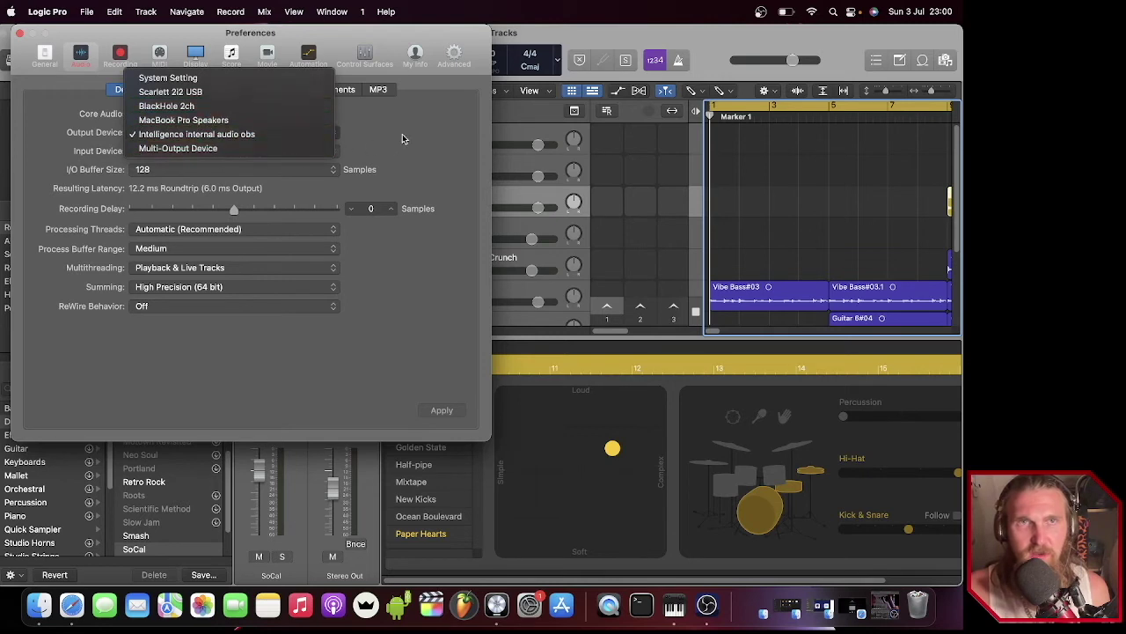
click(152, 134)
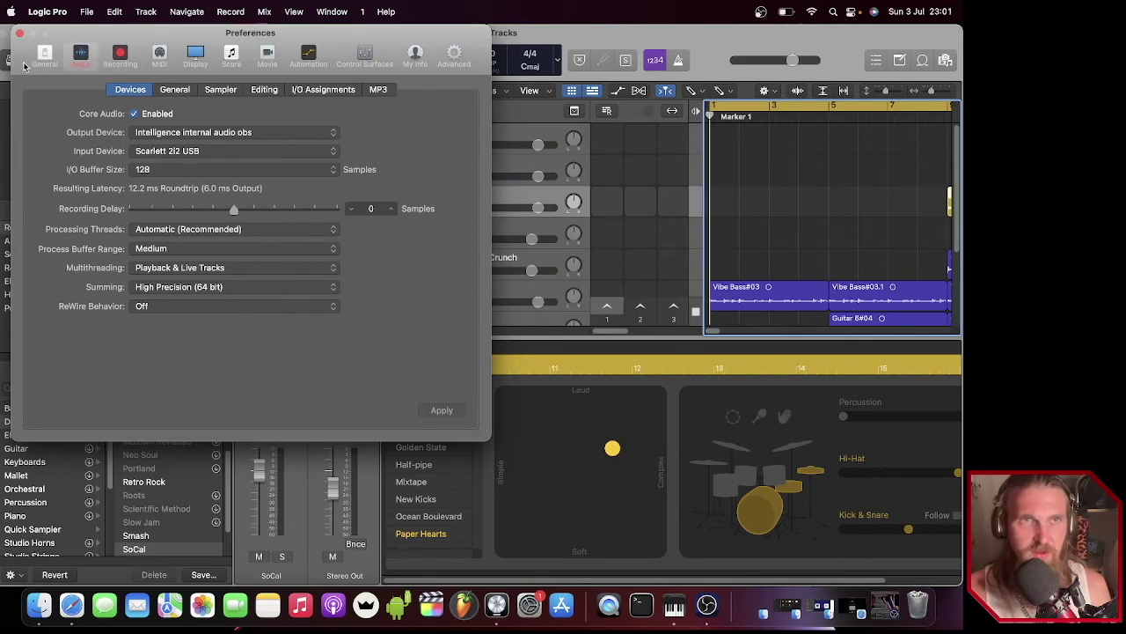
click(19, 34)
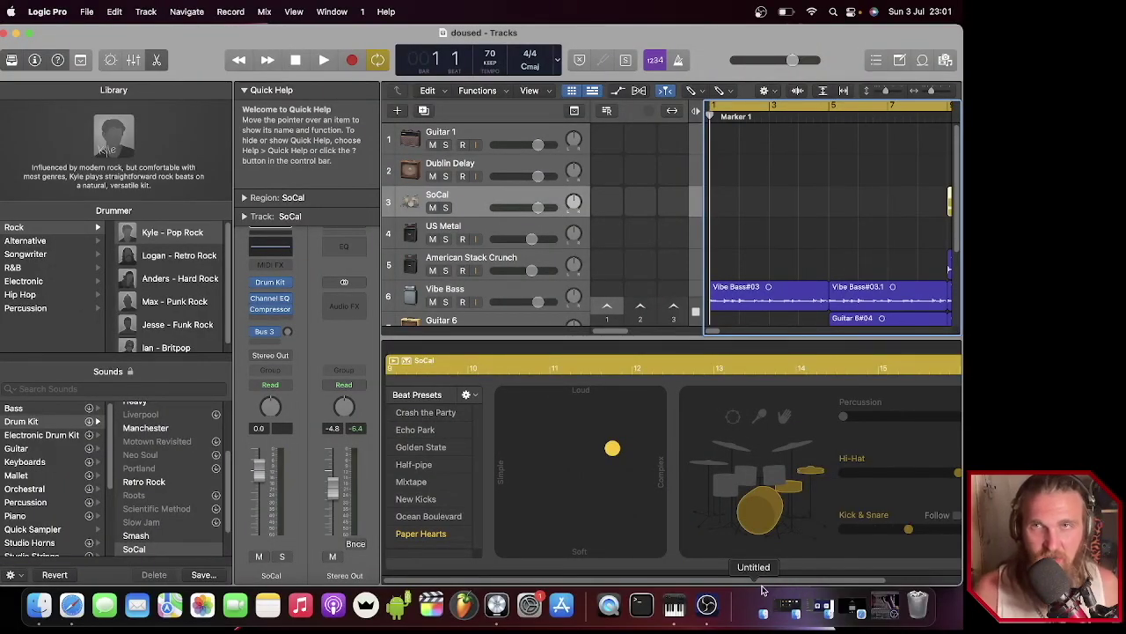
Play the doused project for about ten seconds, then stop playback.
key(space)
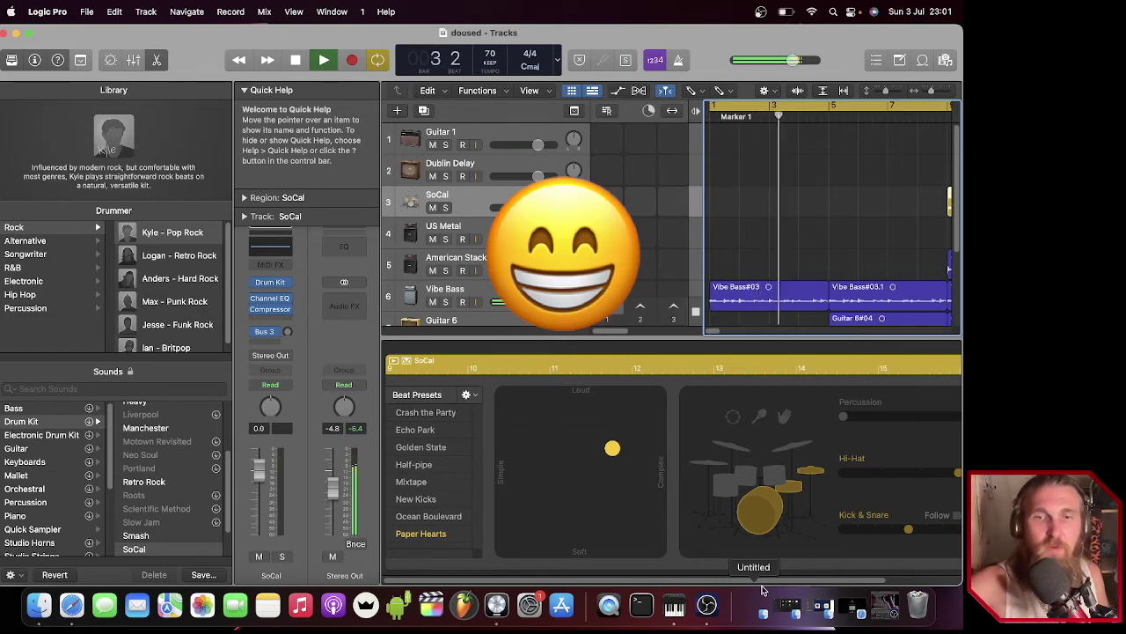
key(space)
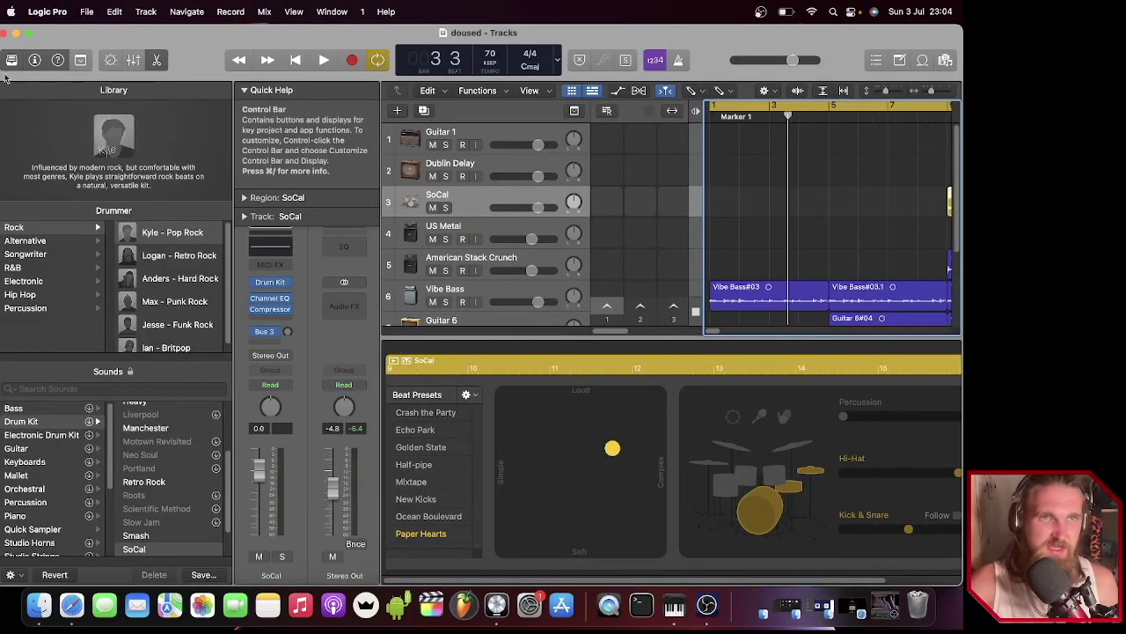
Close the Logic project window and open the Moi folder on the desktop.
click(4, 34)
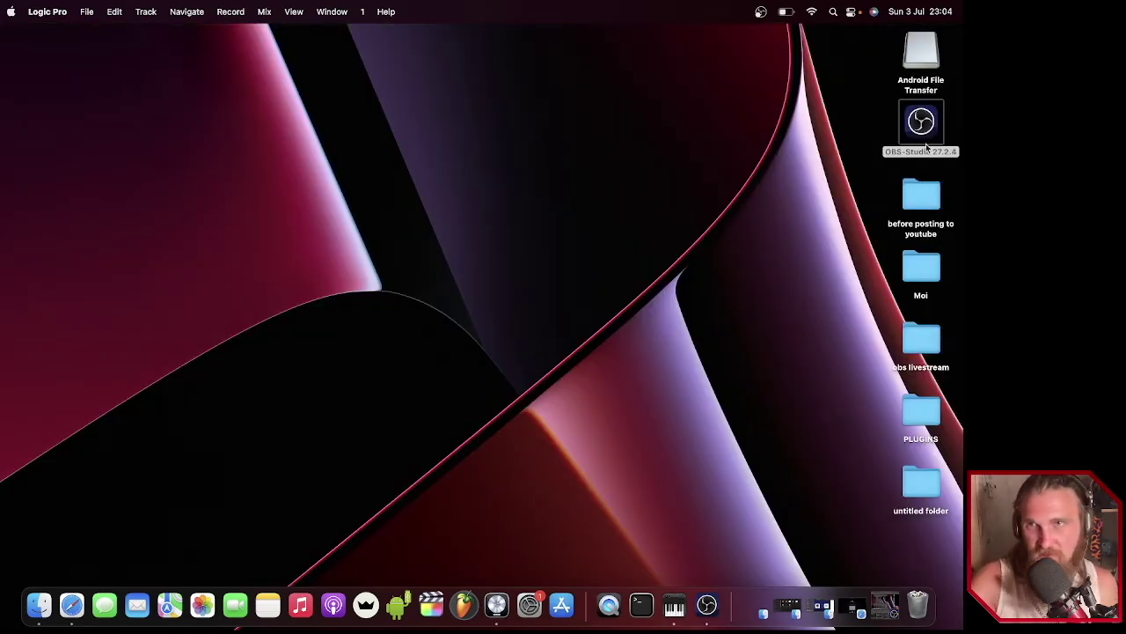
click(922, 273)
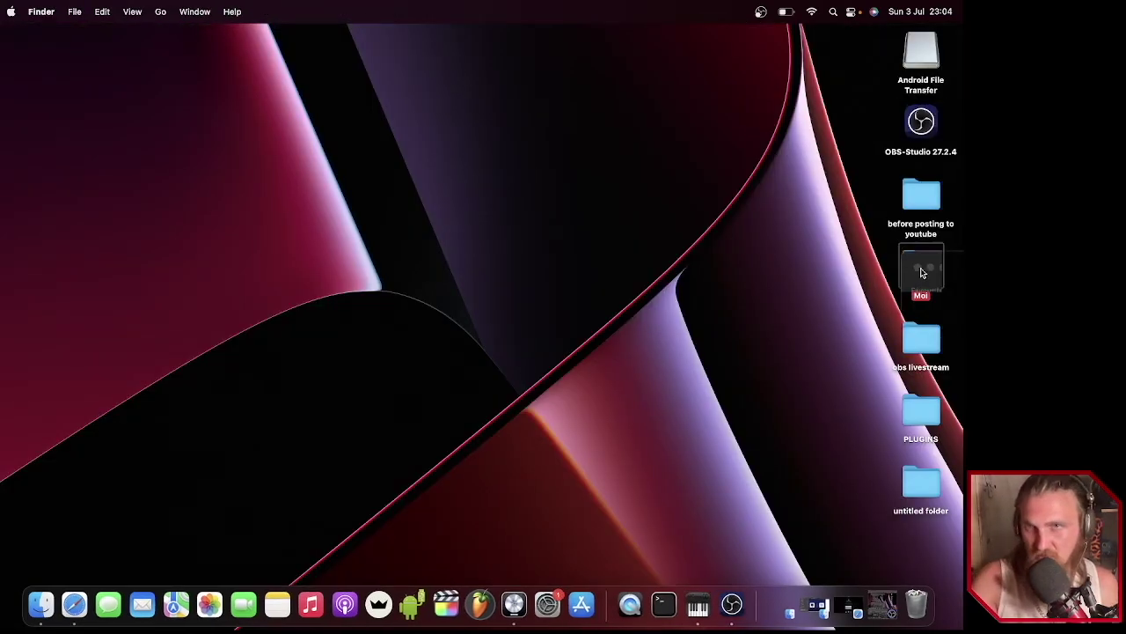
double_click(922, 273)
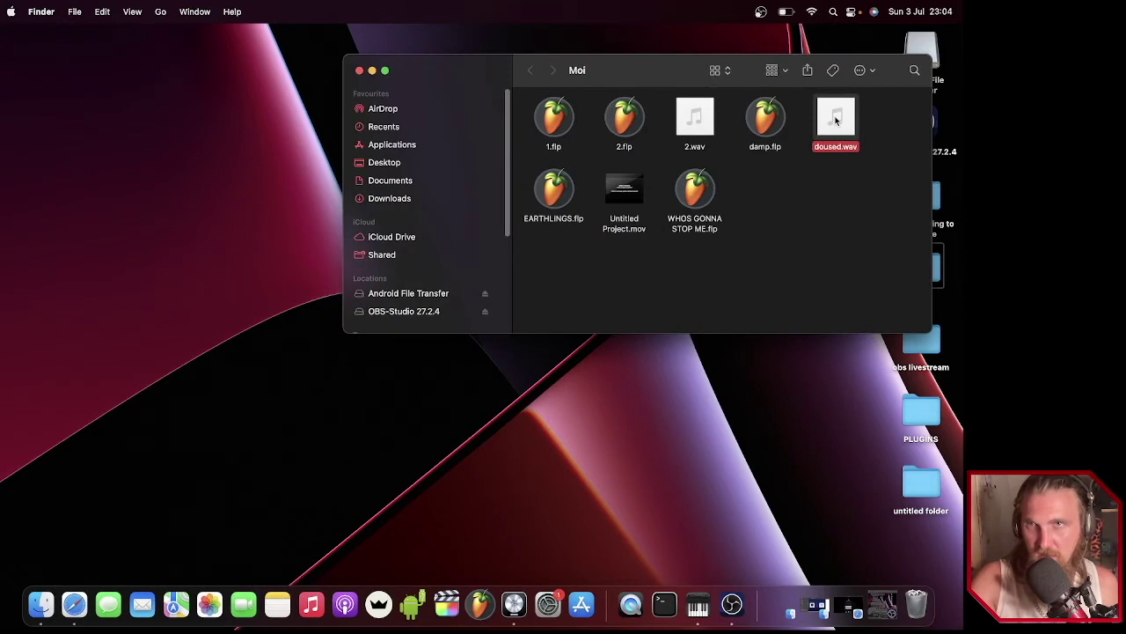
Play doused.wav from the Moi folder in Music, then return to OBS Studio.
click(827, 176)
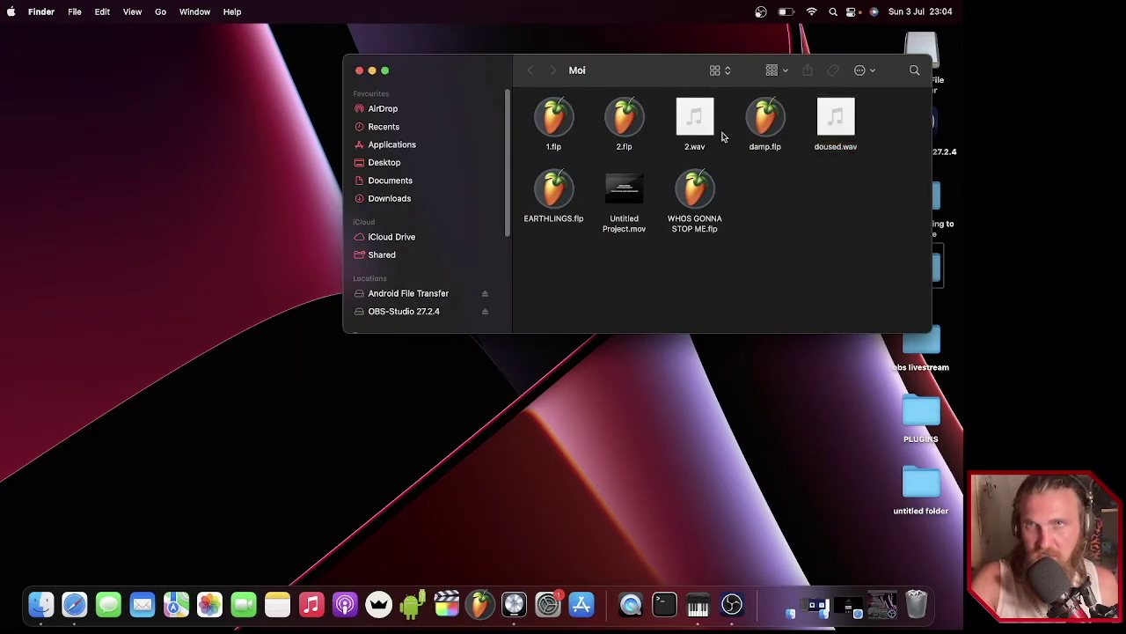
click(703, 141)
click(836, 119)
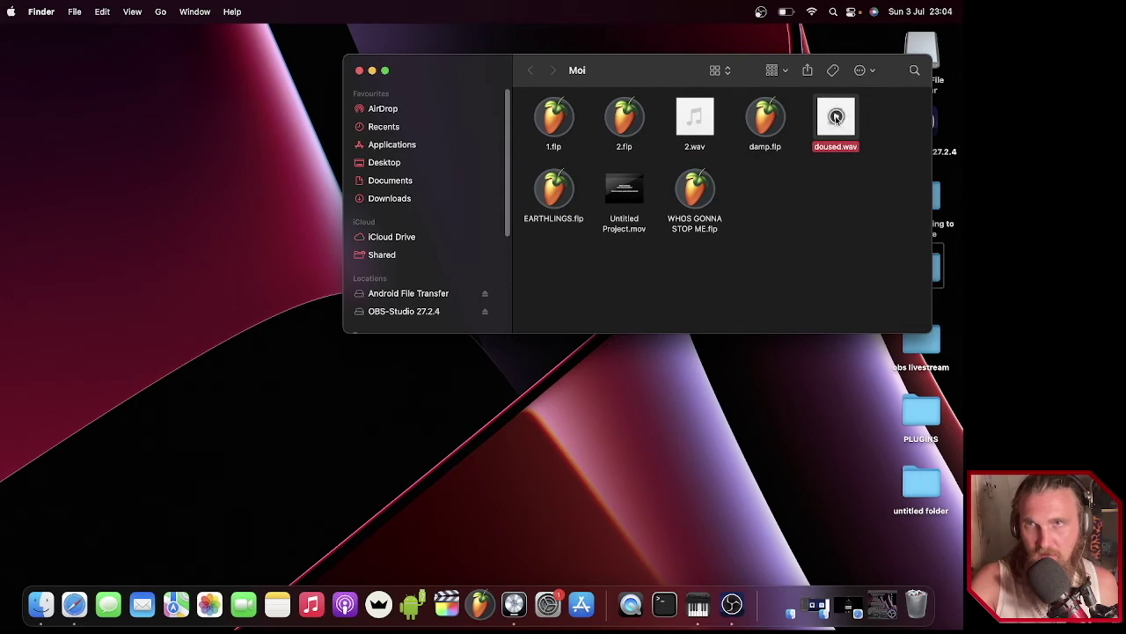
double_click(849, 134)
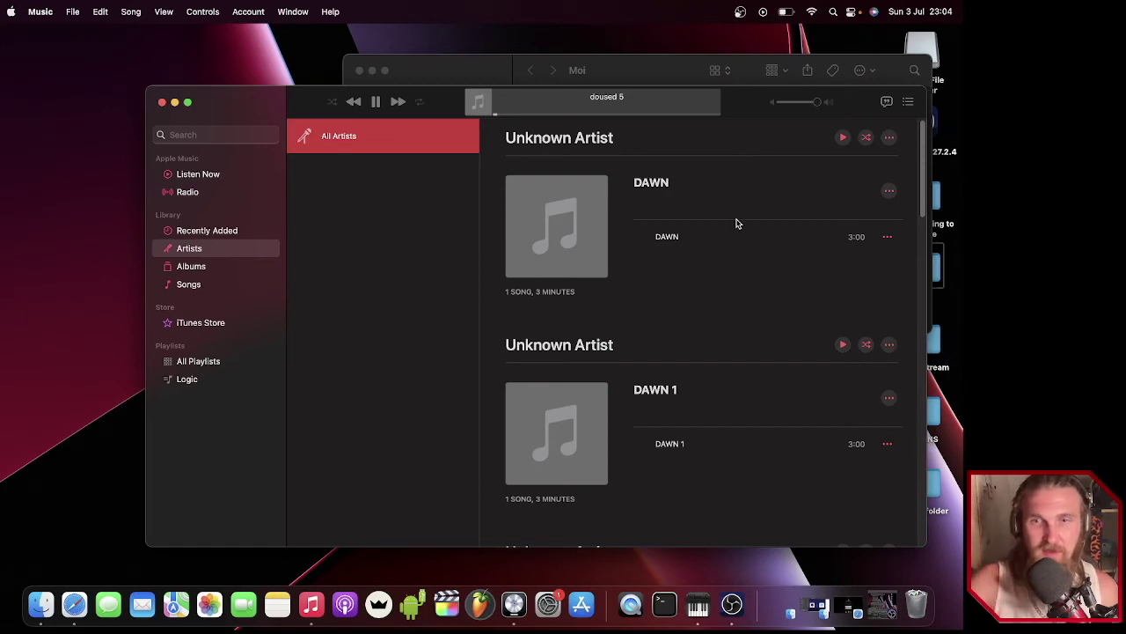
click(732, 604)
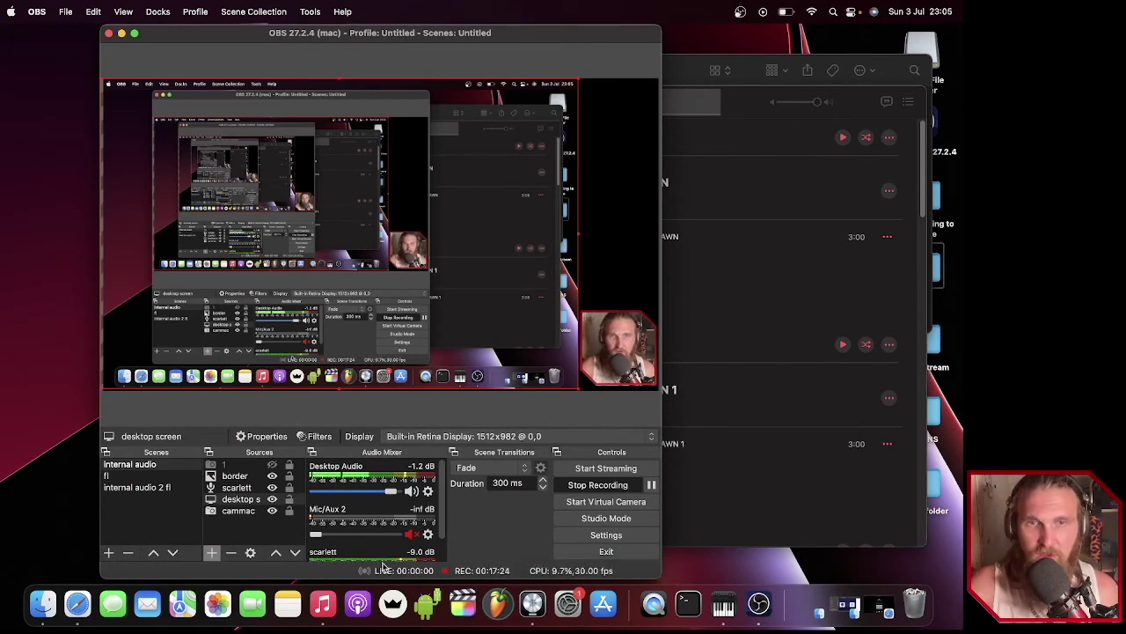
Review the Desktop Audio, Mic/Aux 2 and scarlett meters, then switch to Finder's Moi folder.
scroll(388, 526, down, 2)
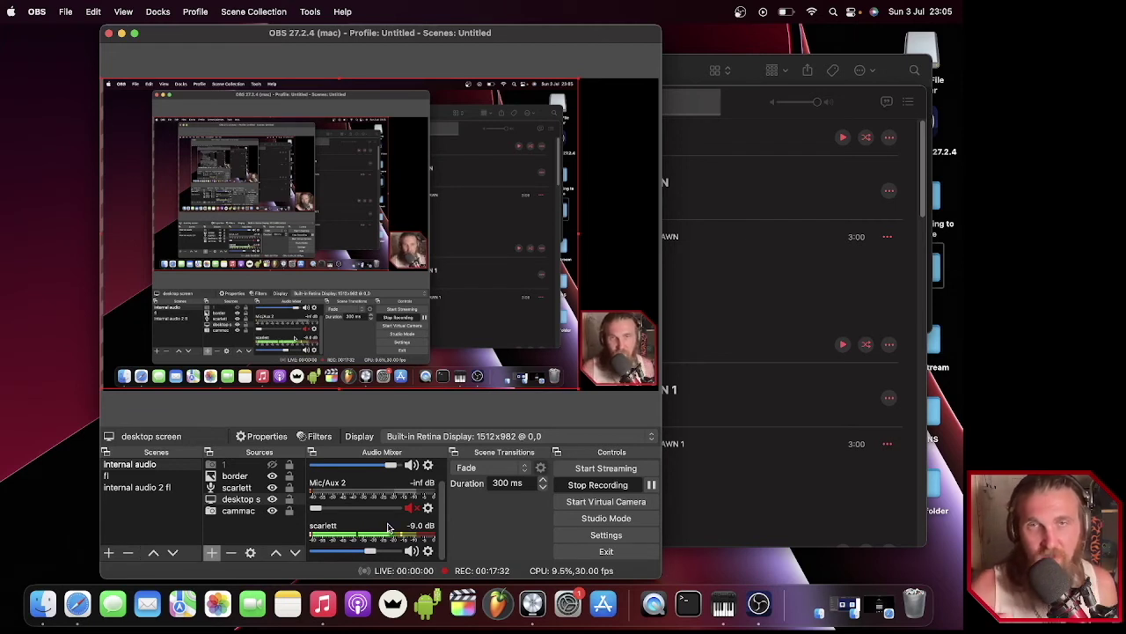
scroll(384, 515, up, 2)
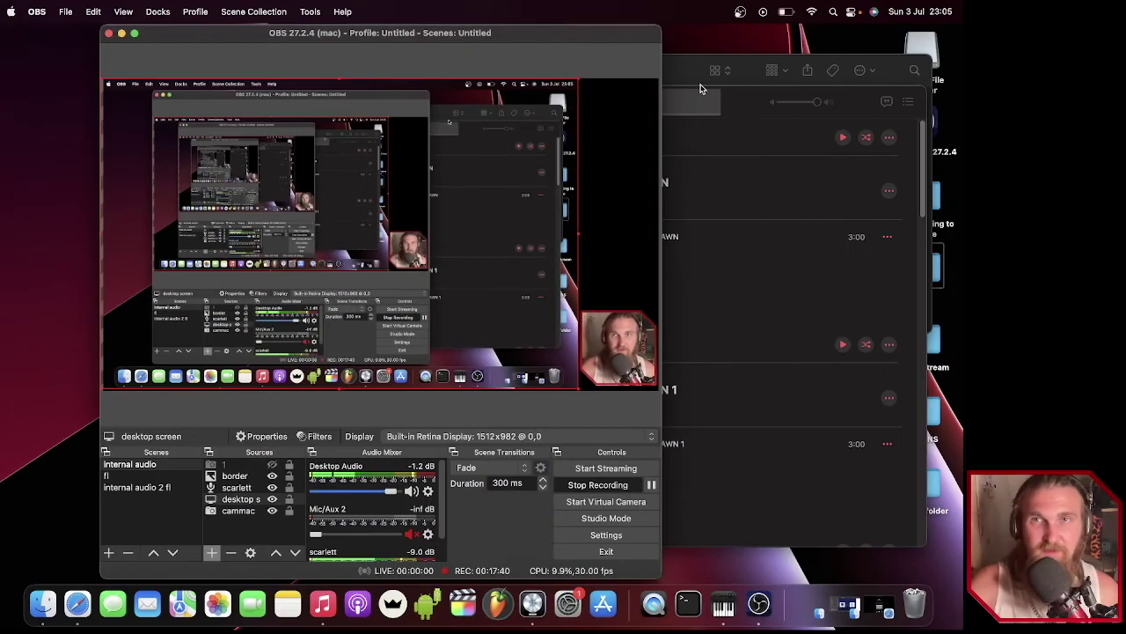
key(super+Tab)
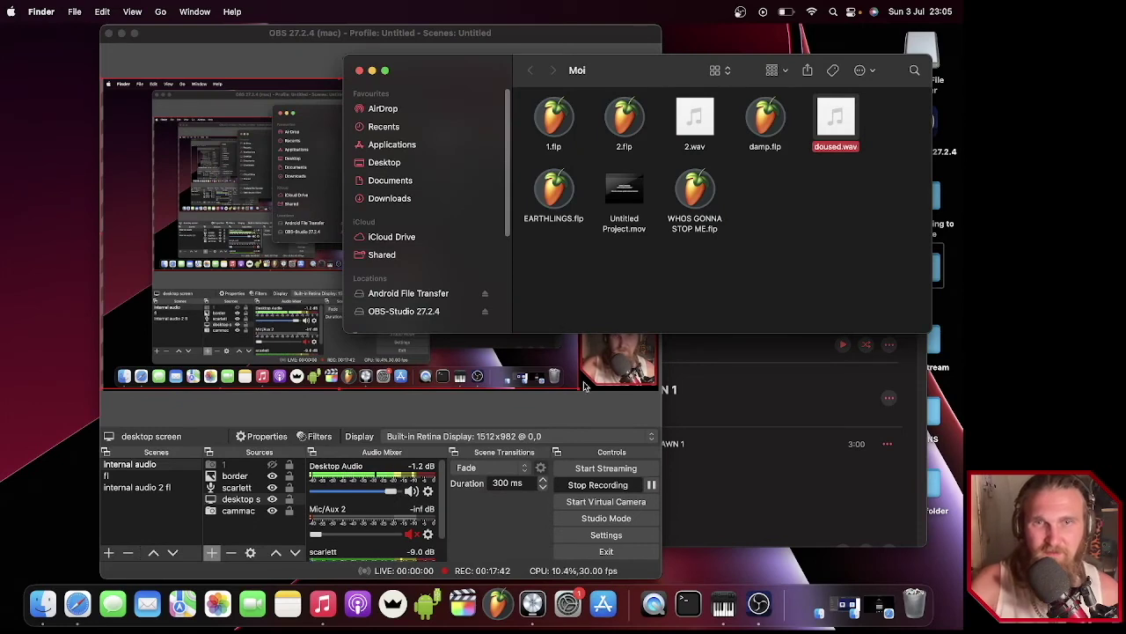
Close the Music and Moi folder windows and quit Music to stop doused 5.
click(719, 472)
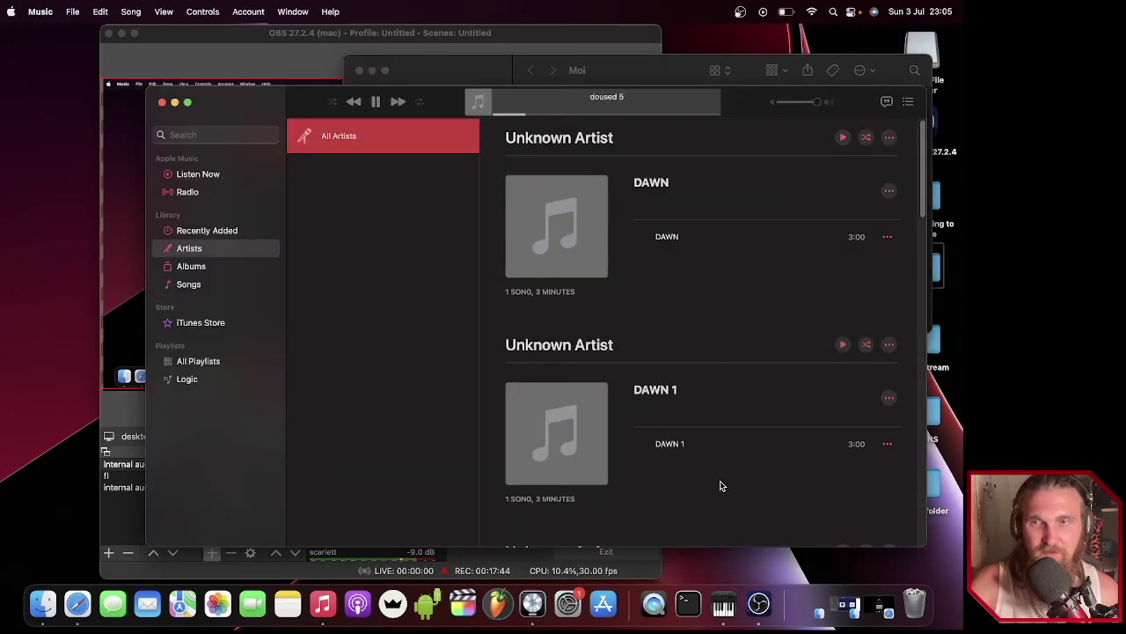
scroll(566, 481, down, 10)
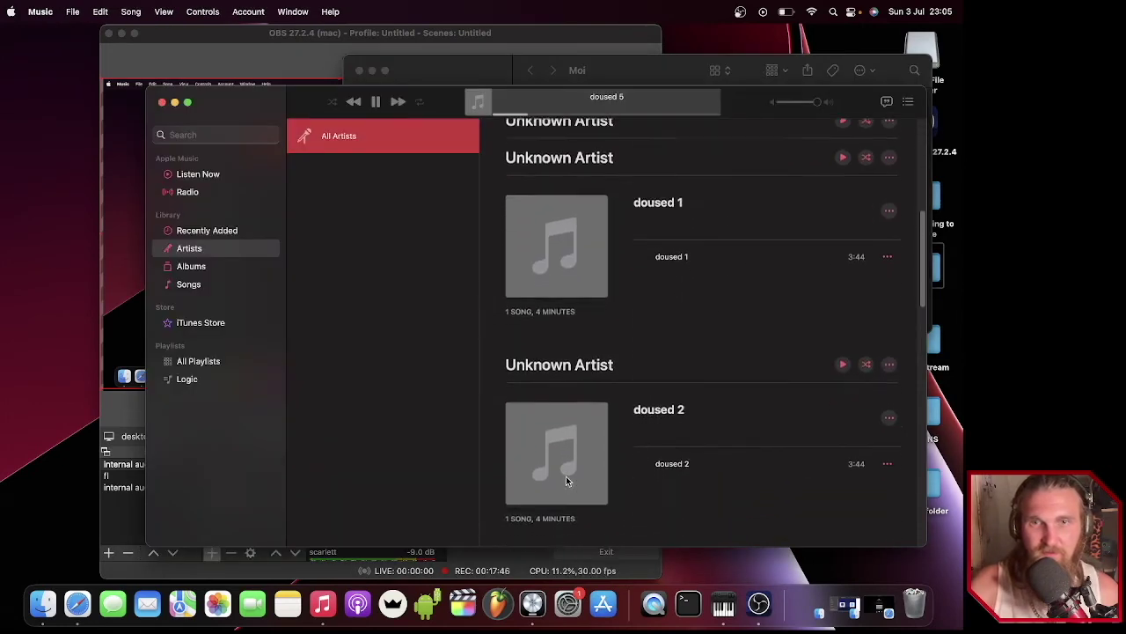
scroll(565, 480, down, 5)
scroll(566, 477, up, 10)
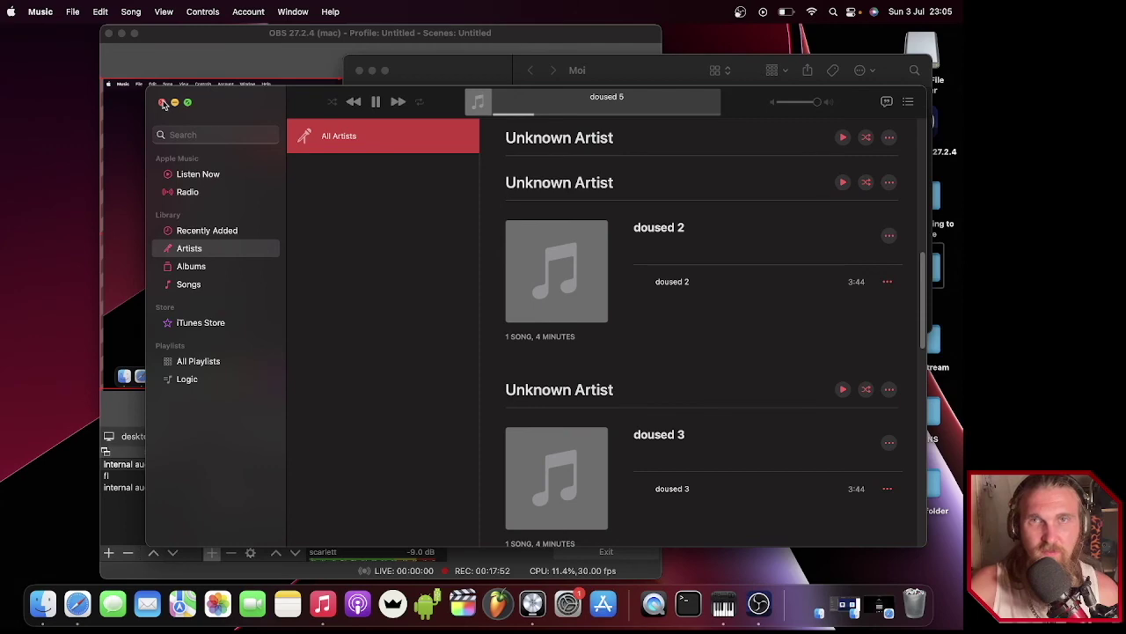
click(162, 103)
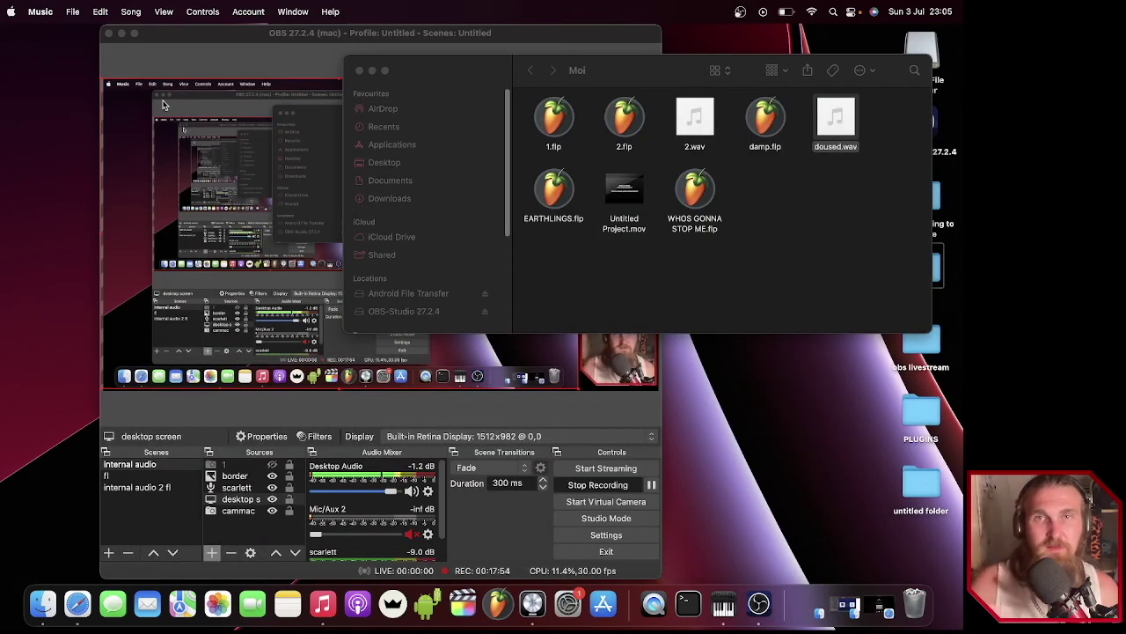
click(357, 71)
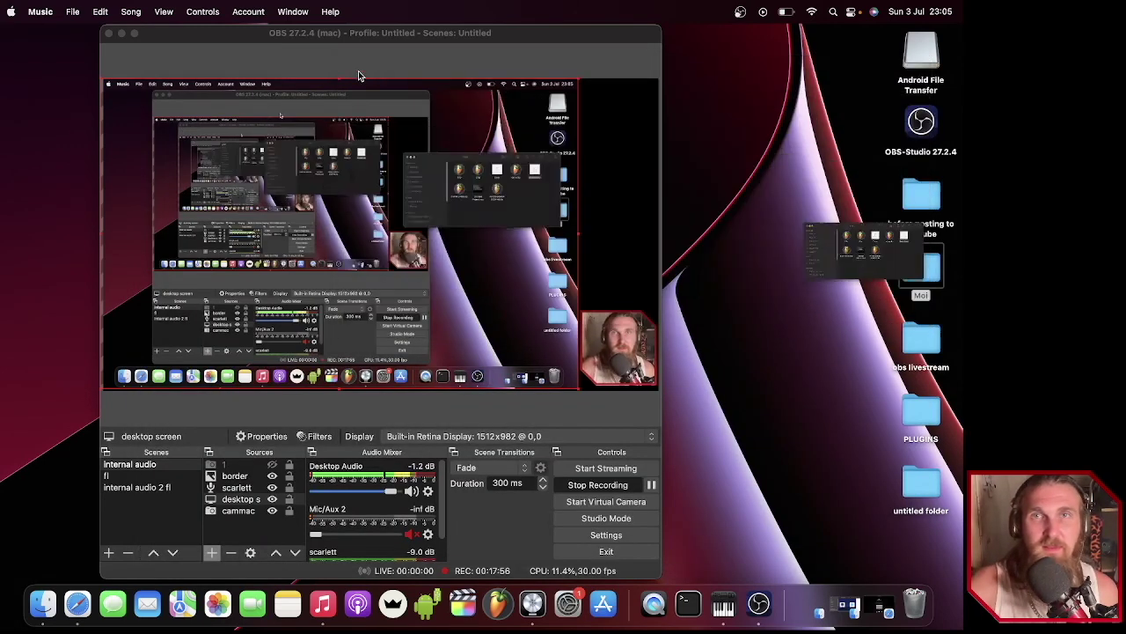
right_click(325, 607)
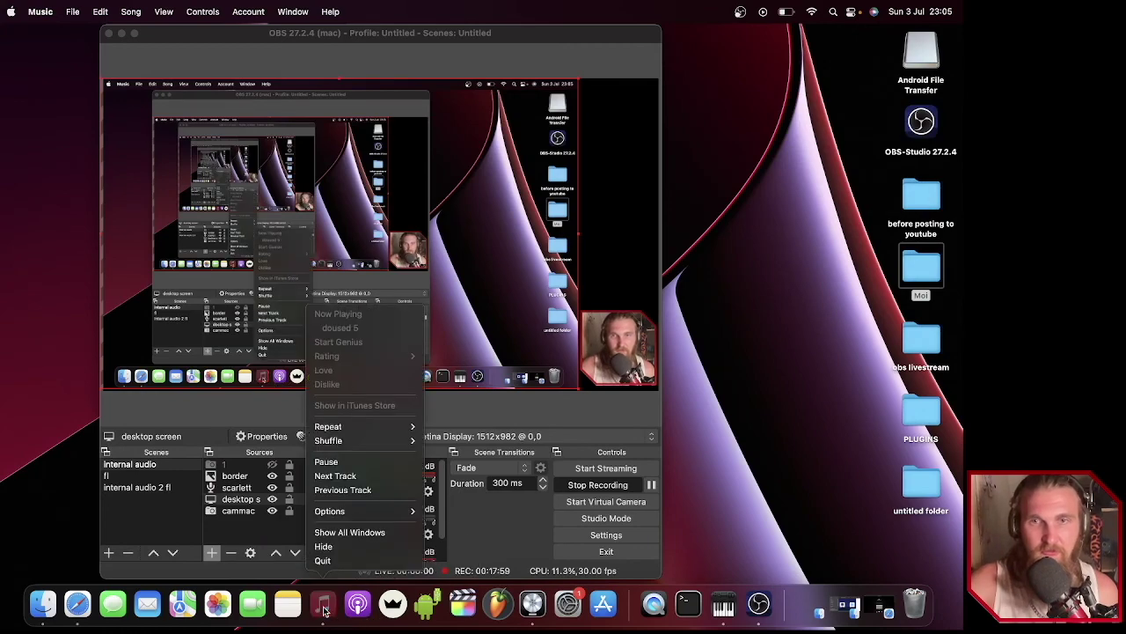
click(343, 561)
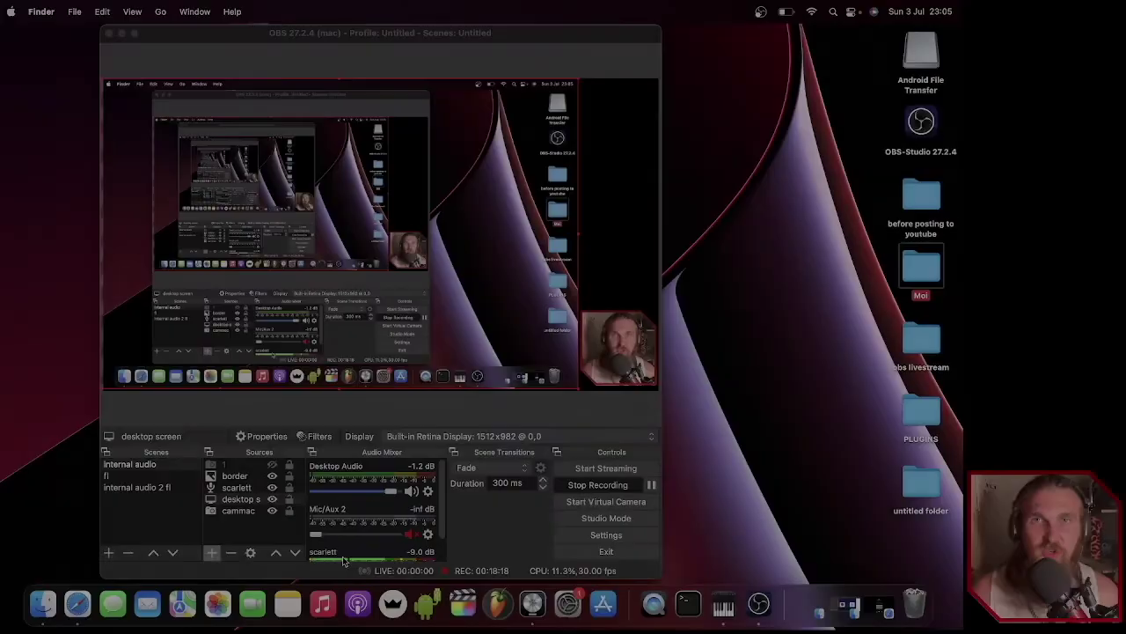